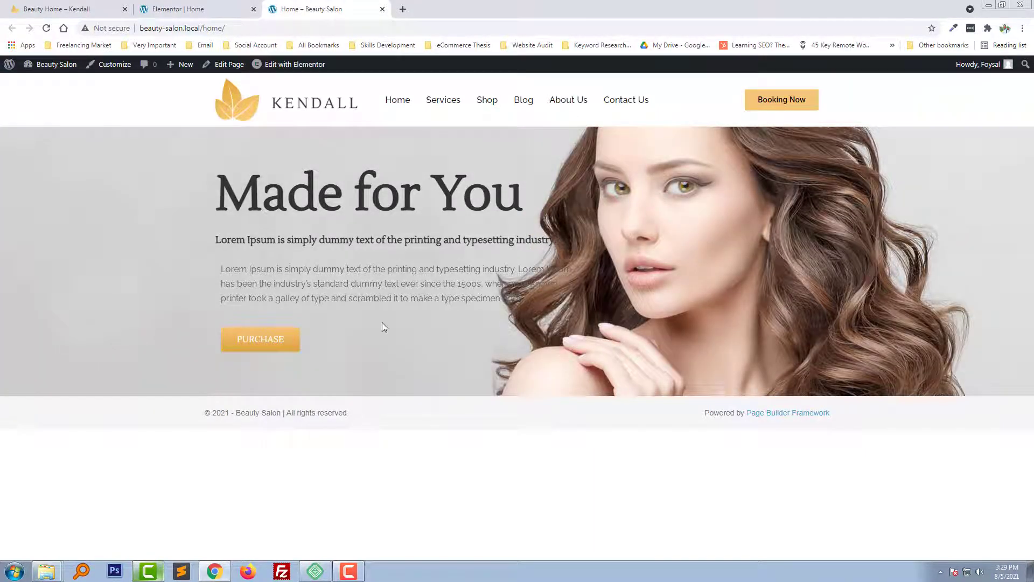
Scroll through the Kendall reference page to review its design
key("ctrl+Tab")
scroll(394, 324, "down", 5)
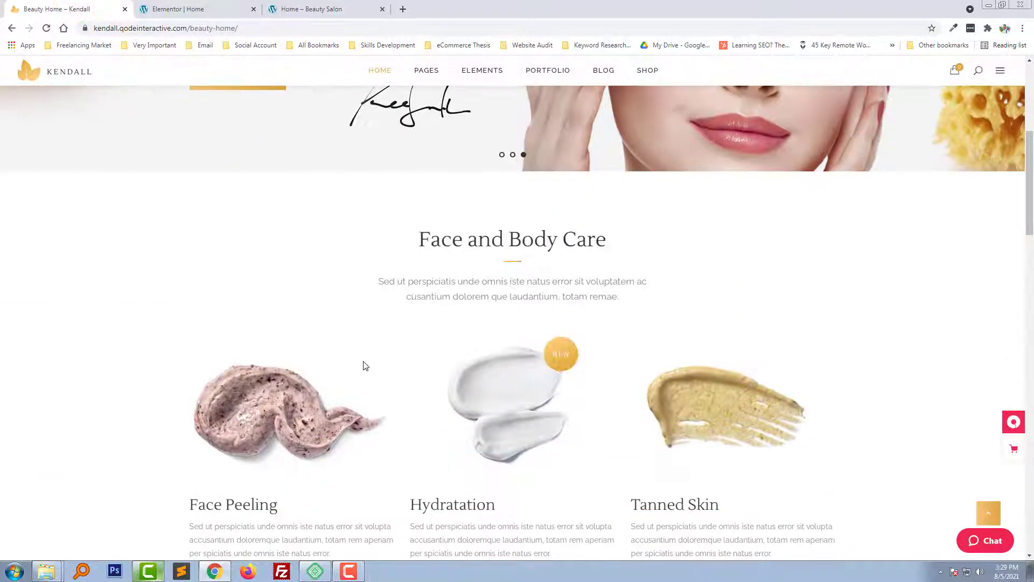
scroll(366, 366, "down", 2)
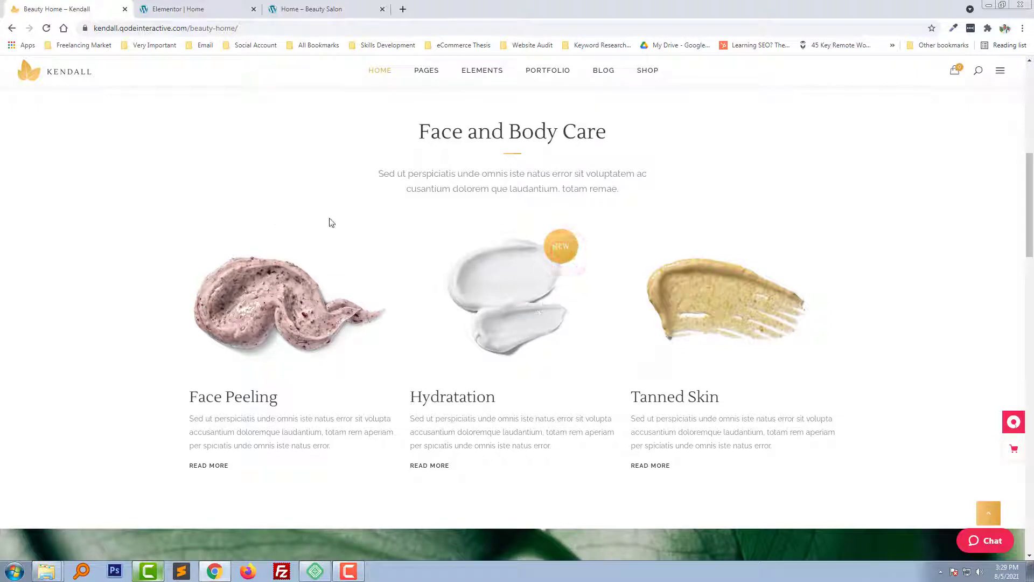
Open the Beauty Salon home page in Elementor and start a new section below the hero
left_click(316, 6)
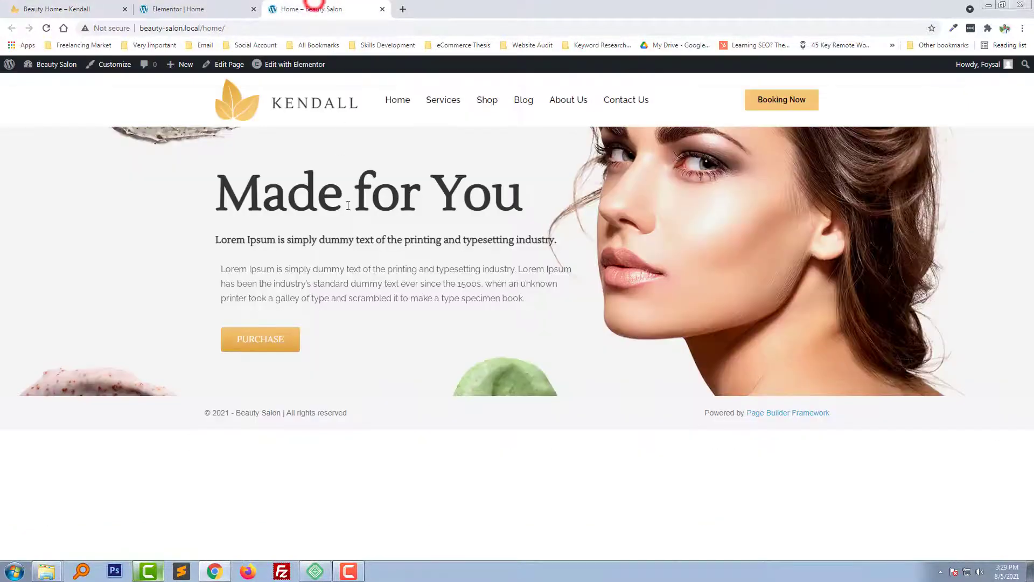
left_click(189, 16)
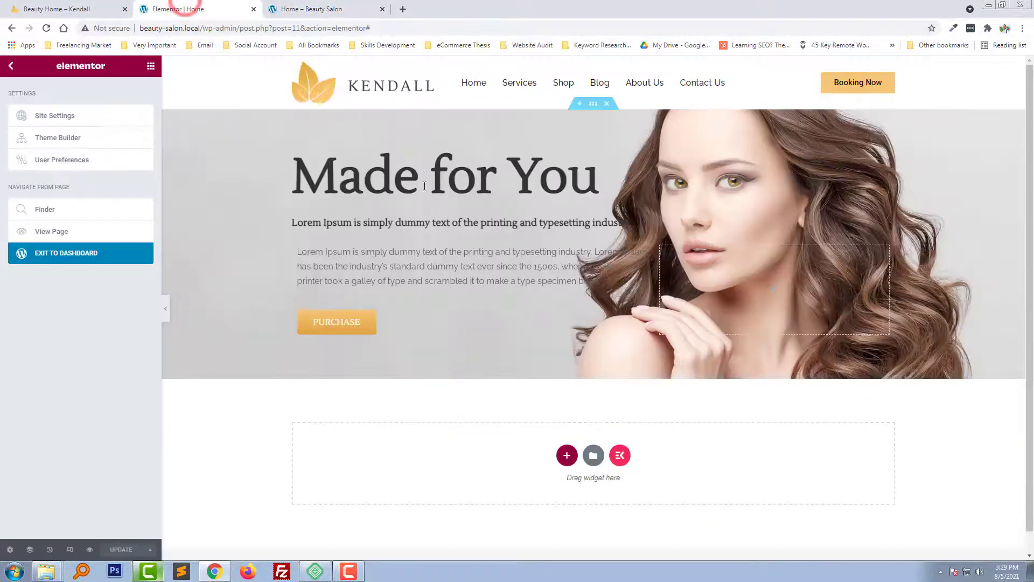
scroll(434, 277, "down", 1)
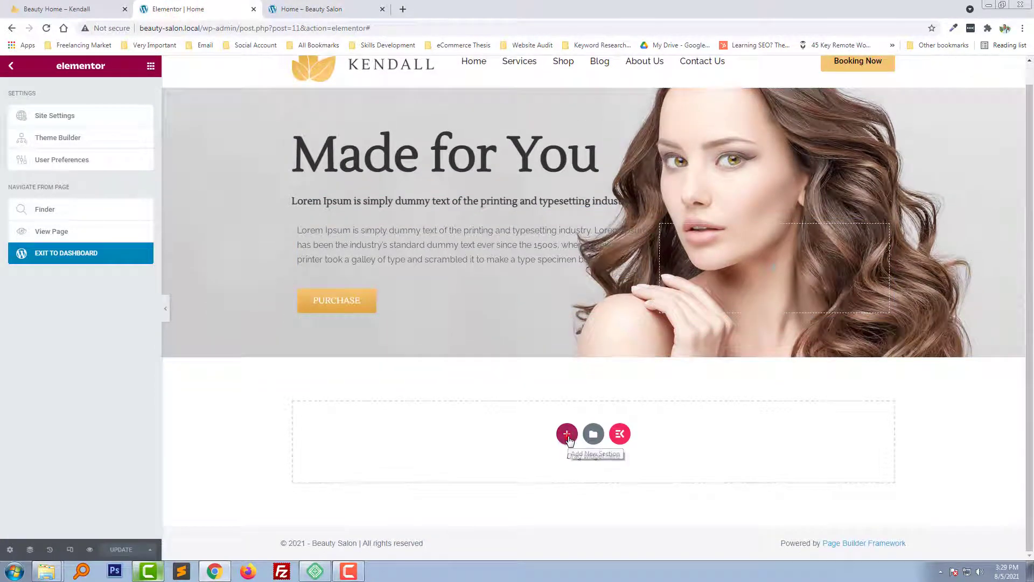
left_click(568, 434)
scroll(519, 453, "down", 1)
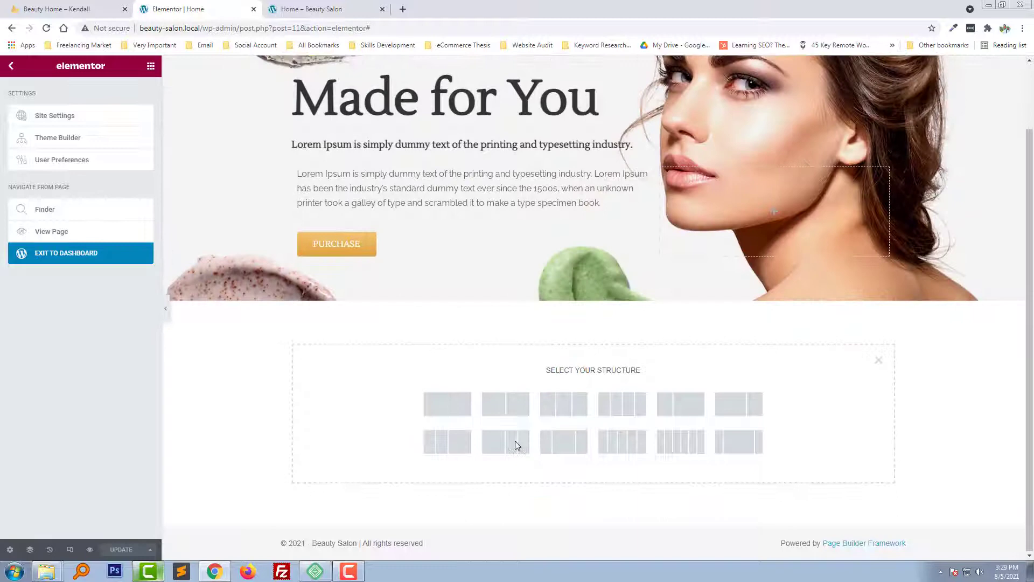
Add a single-column section with unlinked padding of 50 top and 50 bottom
left_click(448, 405)
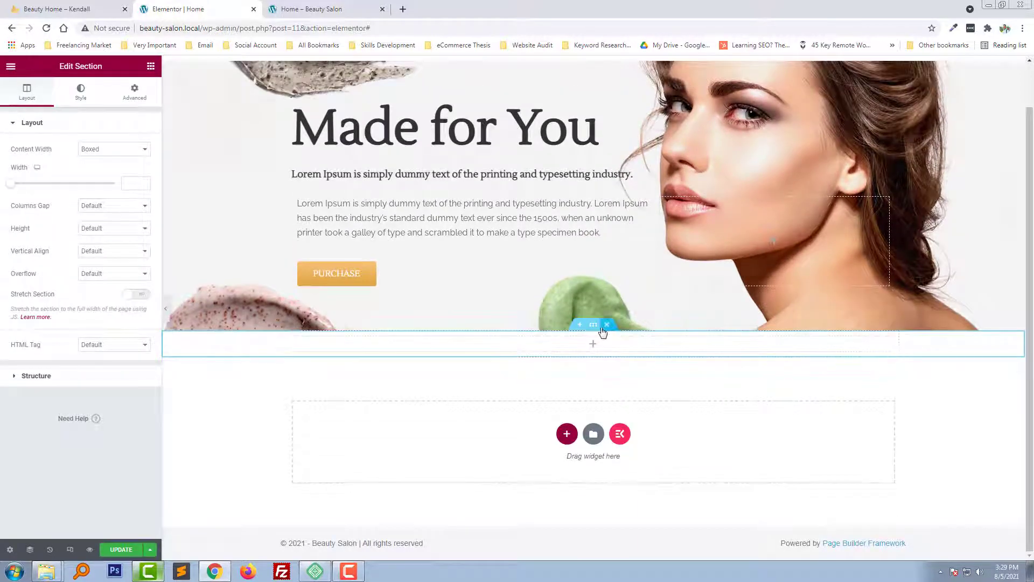
left_click(593, 326)
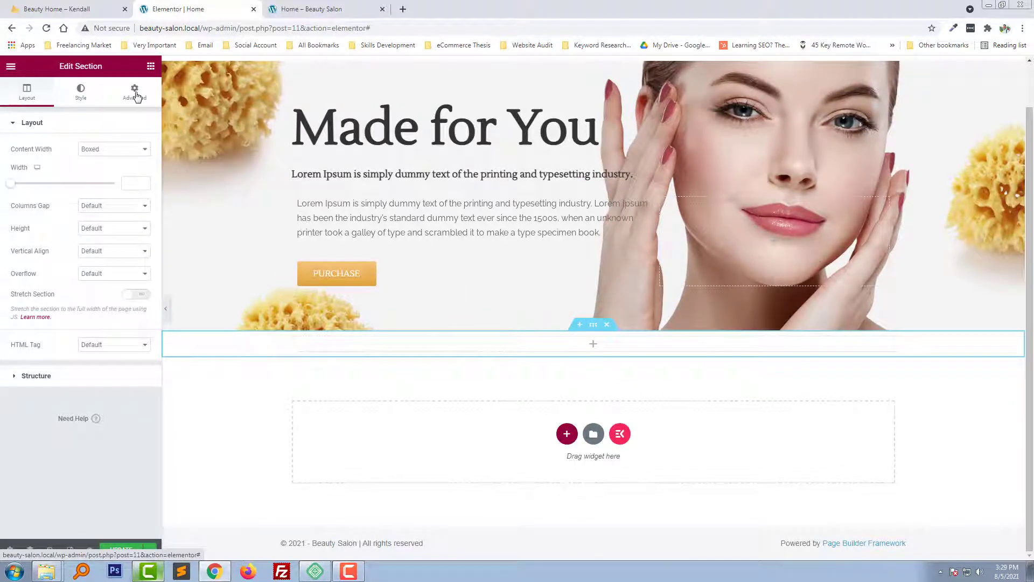
left_click(136, 95)
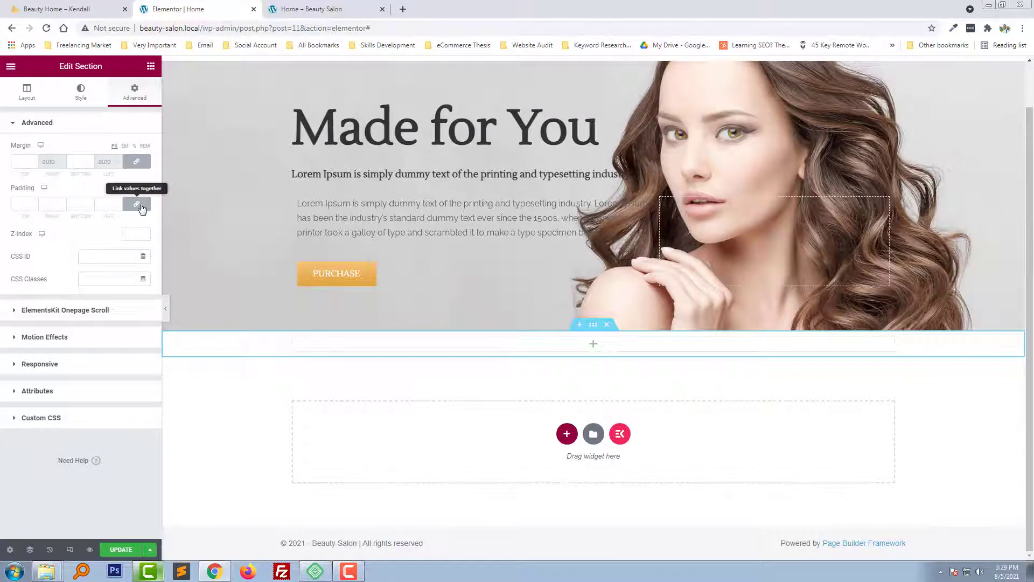
left_click(139, 205)
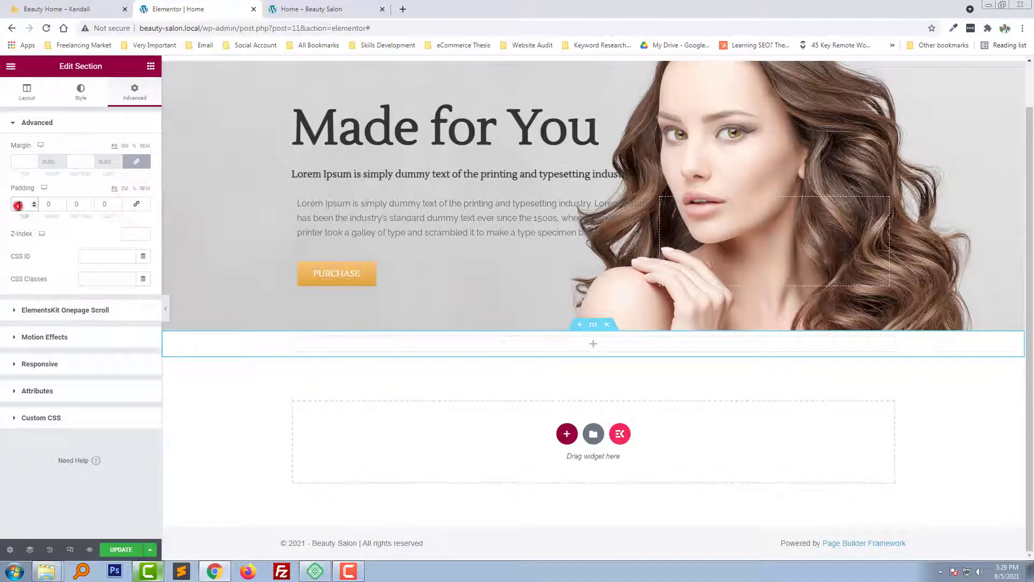
left_click(18, 205)
type("50")
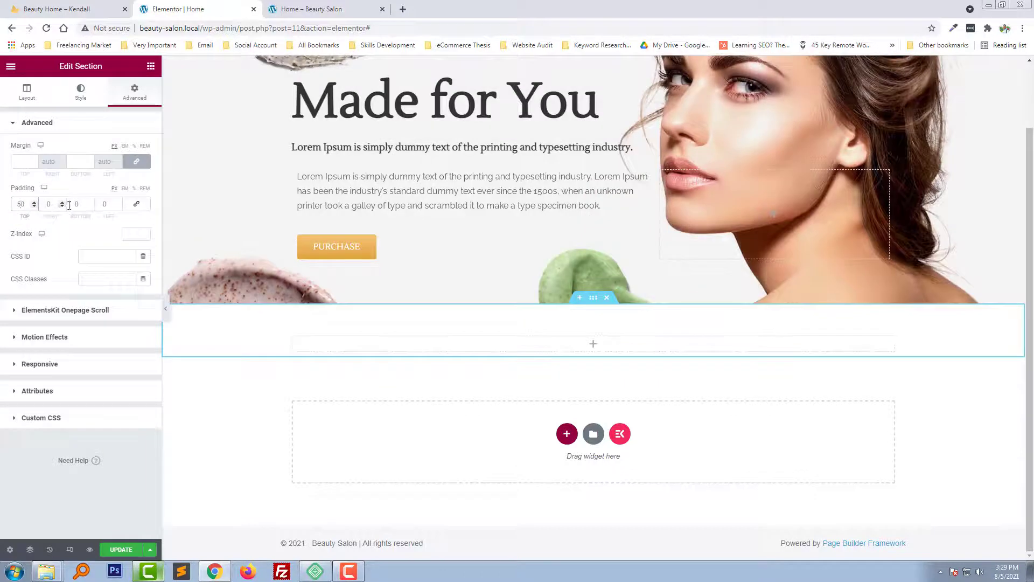
left_click(72, 205)
type("50")
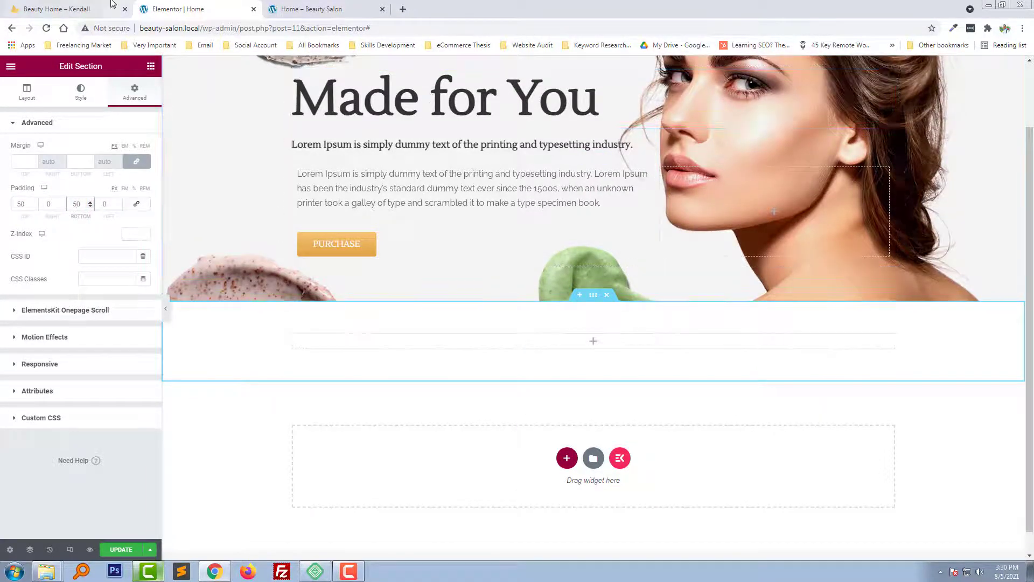
left_click(62, 8)
Duplicate the Made for You heading and drag the copy into the empty new section
left_click(188, 5)
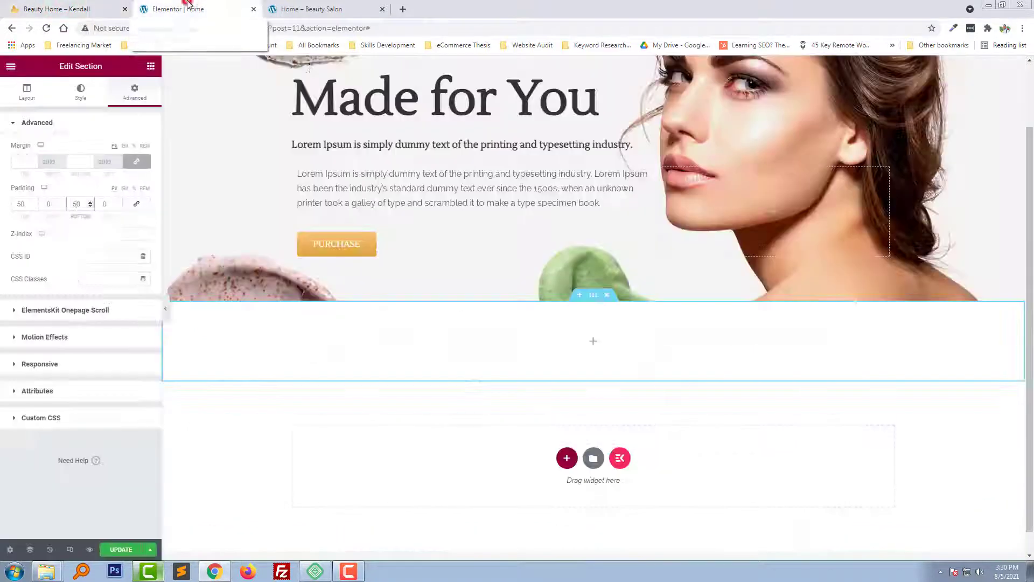
right_click(431, 115)
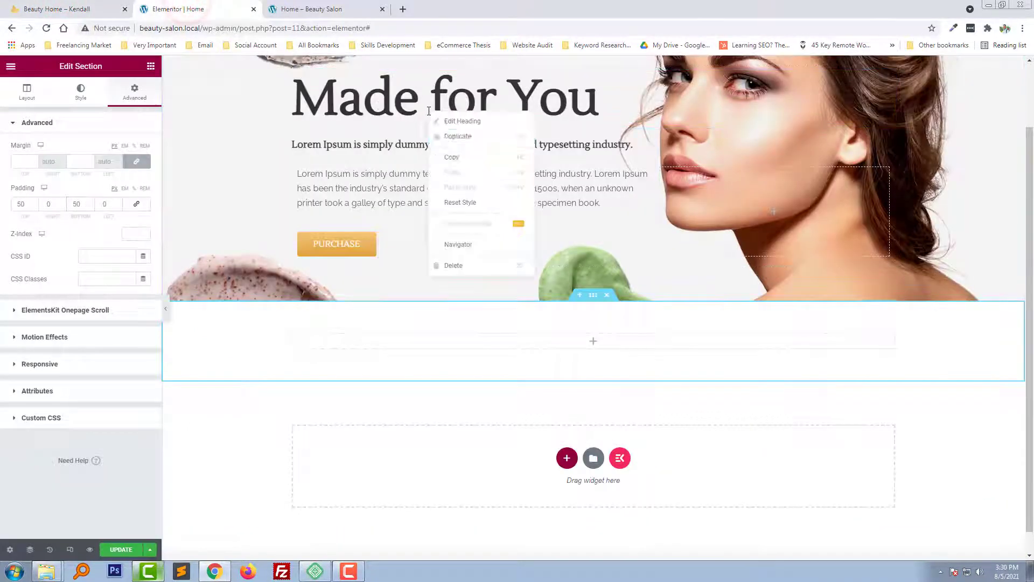
left_click(474, 145)
right_click(584, 348)
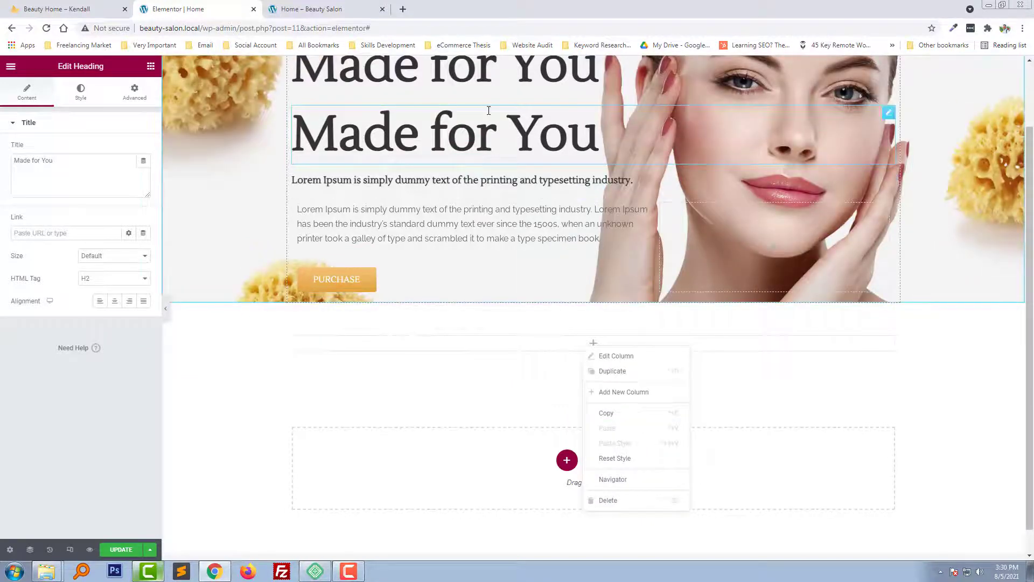
left_click_drag(888, 116, 543, 341)
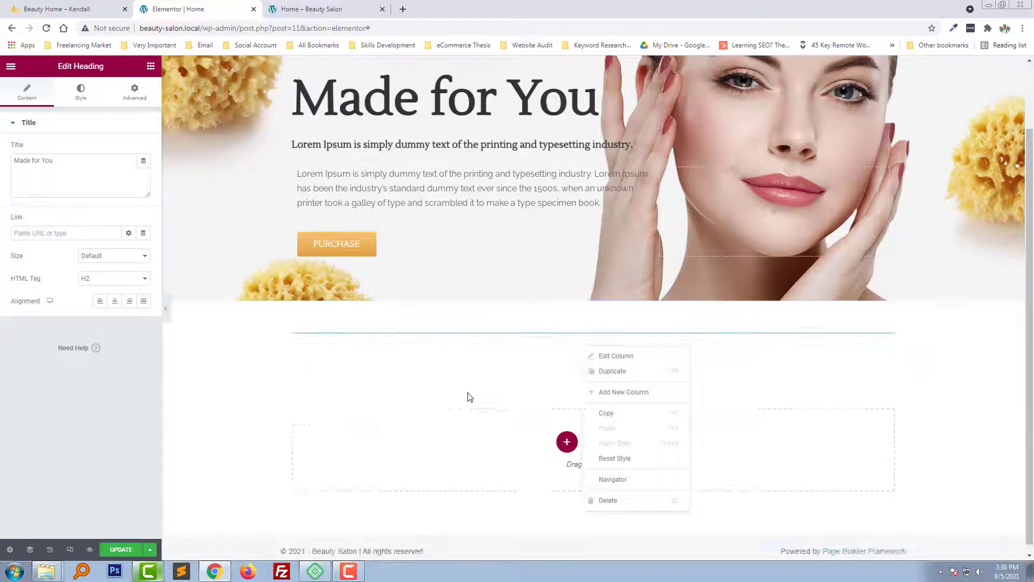
left_click(223, 368)
Retitle the copied heading 'Face and Body Care' from the reference page and center it
left_click(78, 14)
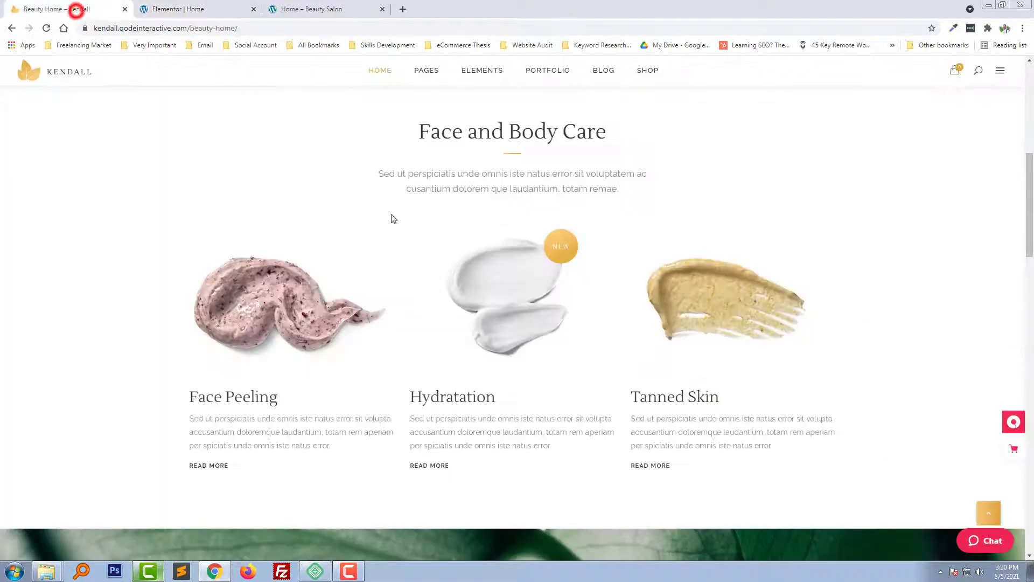
left_click_drag(420, 128, 628, 132)
key("ctrl+c")
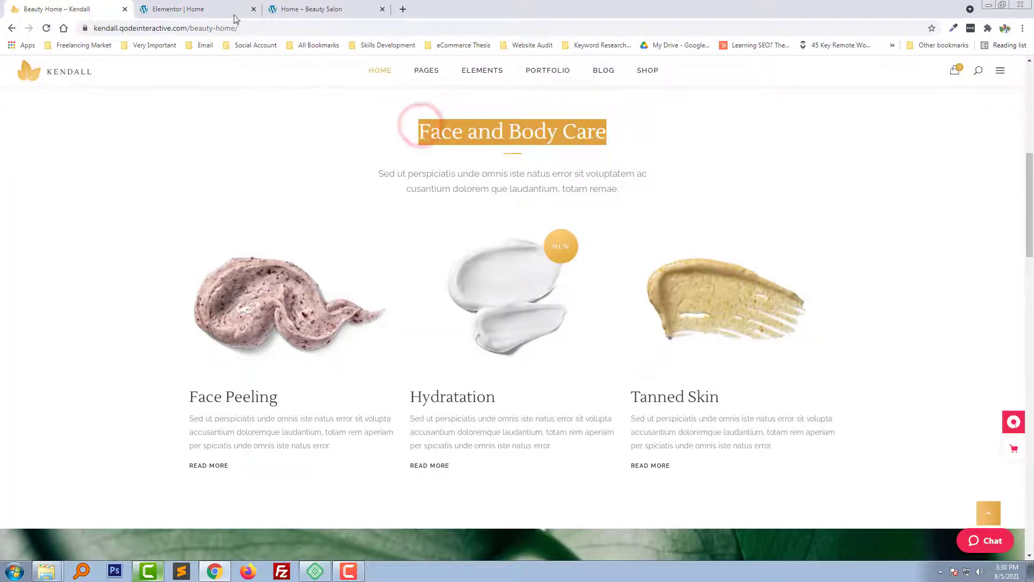
left_click(178, 9)
left_click(496, 356)
left_click(85, 172)
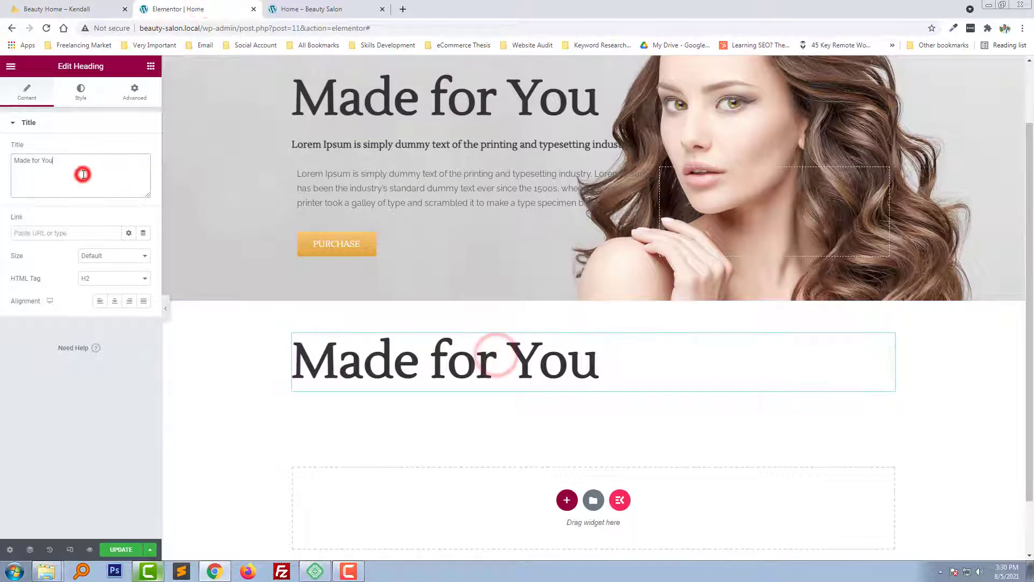
key("ctrl+a")
key("ctrl+v")
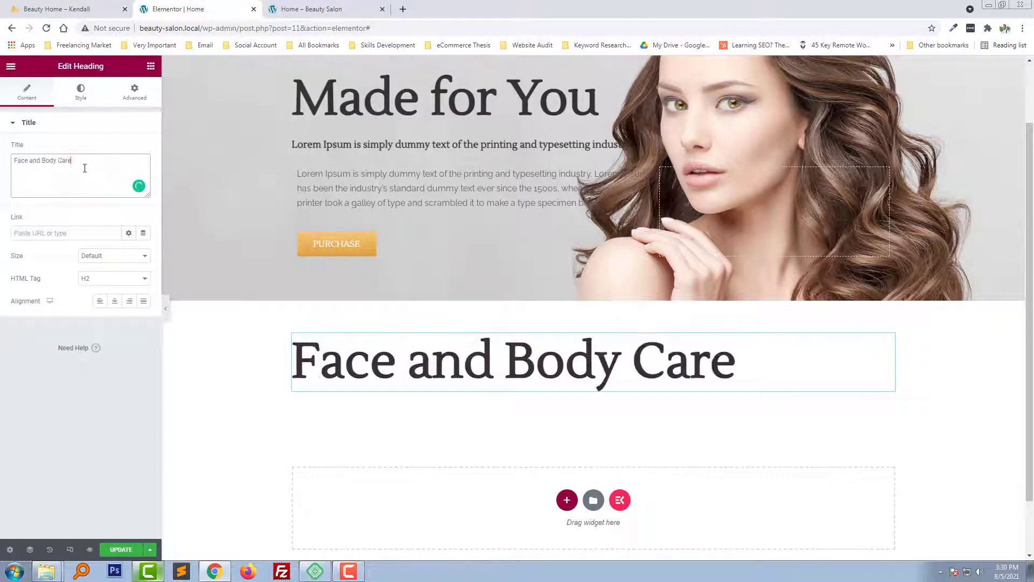
left_click(115, 300)
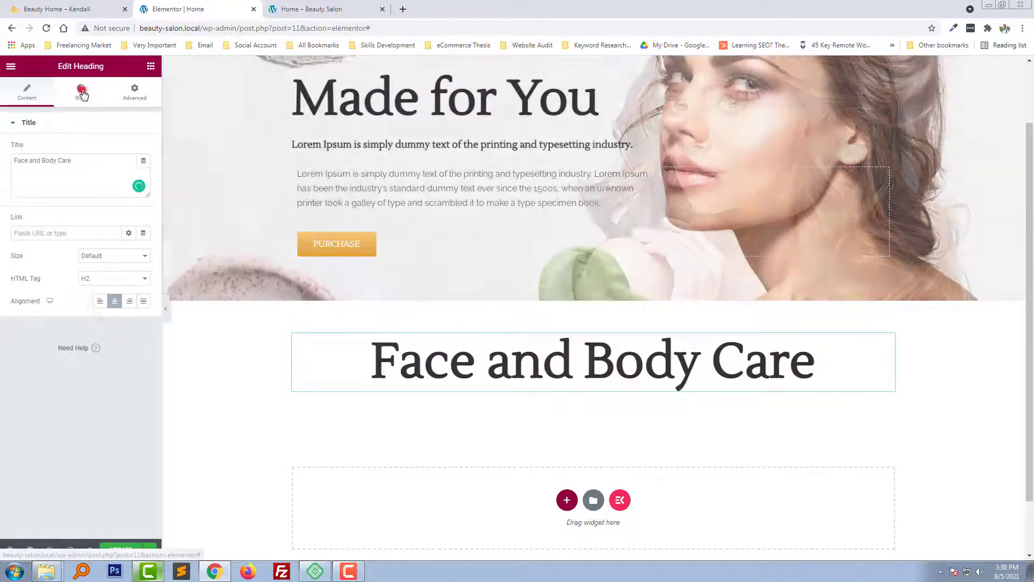
Set the heading's typography size to 36
left_click(81, 93)
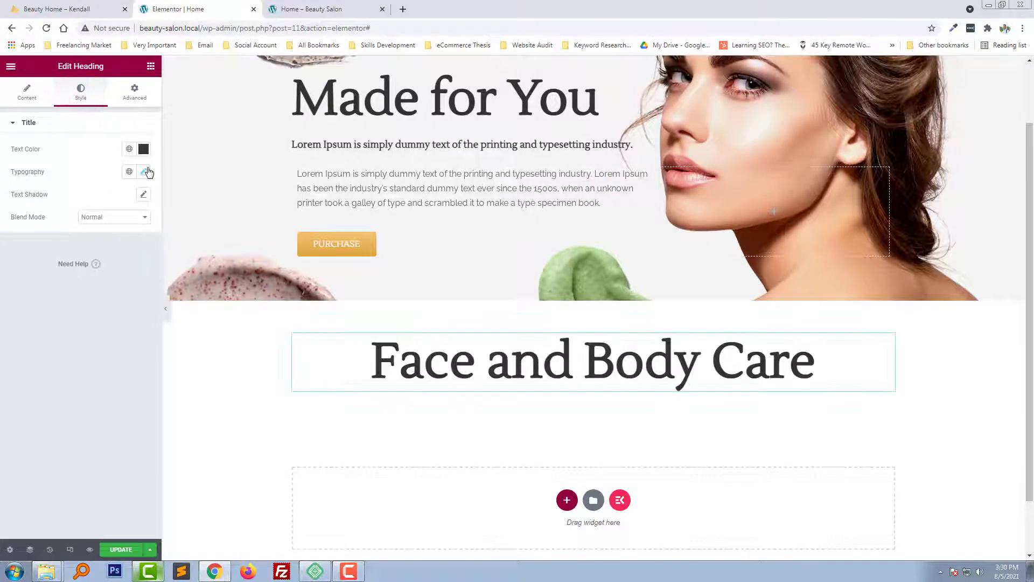
left_click(147, 170)
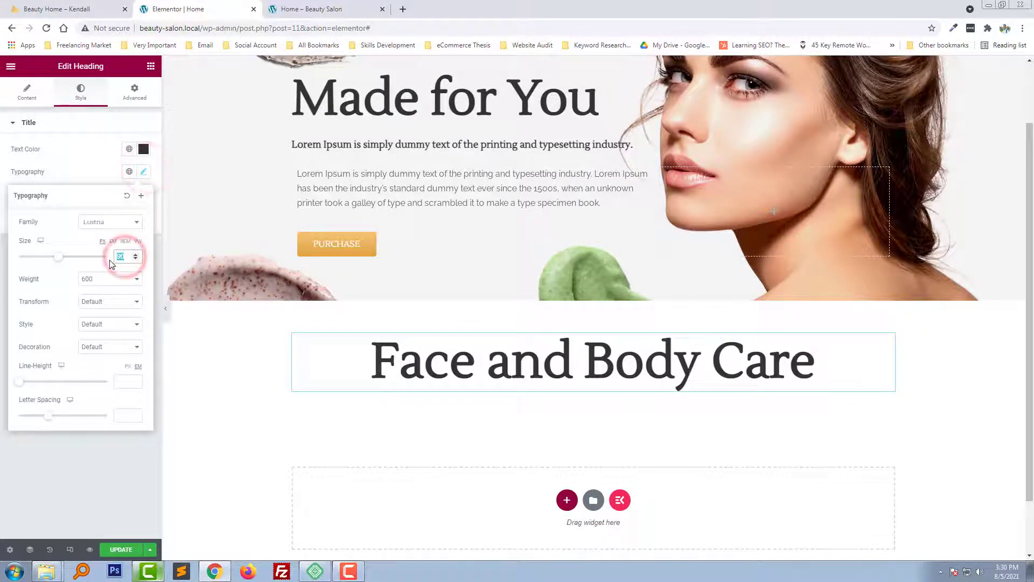
type("36")
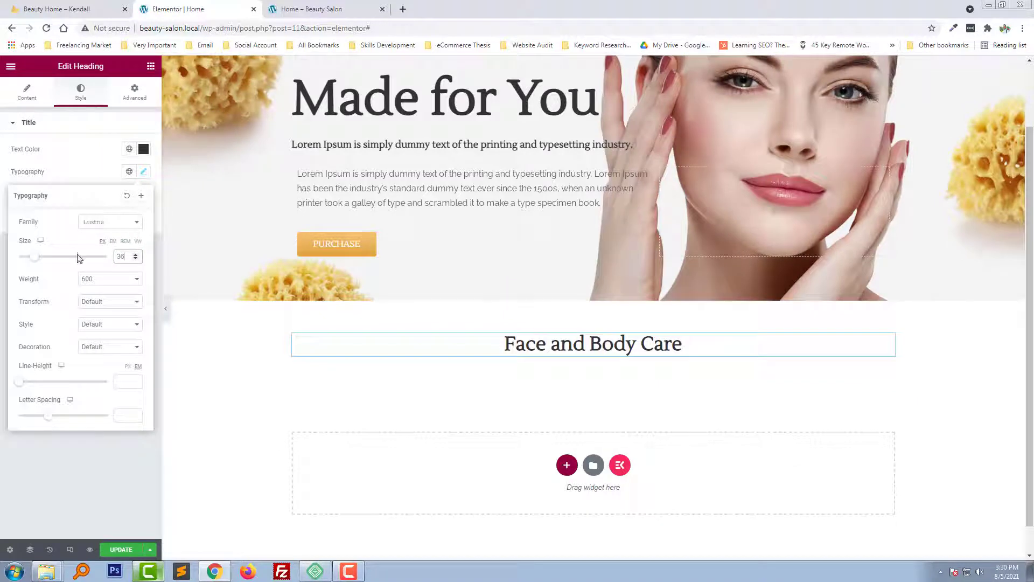
left_click(64, 7)
left_click(380, 178)
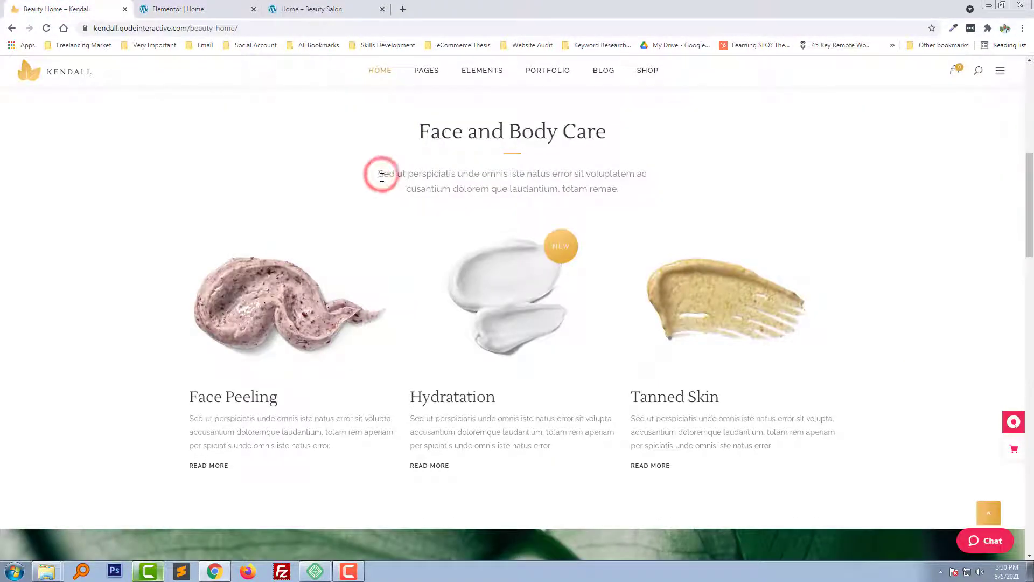
Duplicate the hero's Lorem Ipsum paragraph and move the copy under Face and Body Care
key("ctrl+Tab")
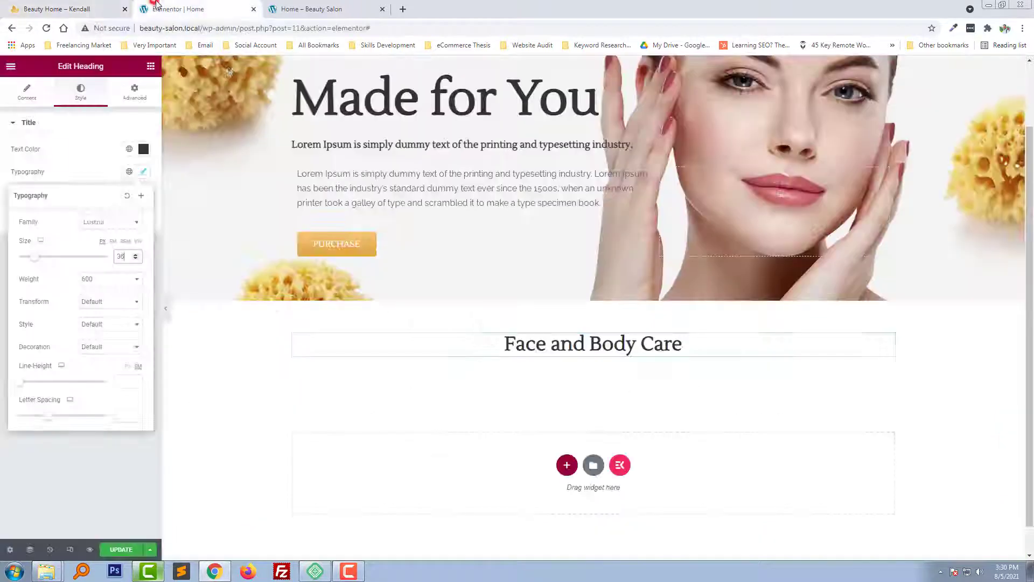
right_click(386, 182)
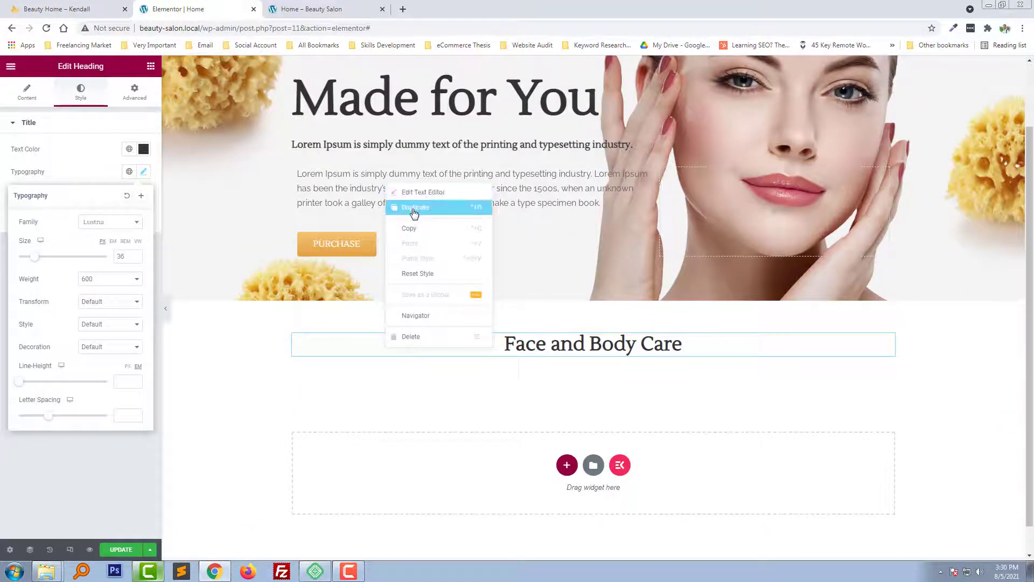
left_click(413, 208)
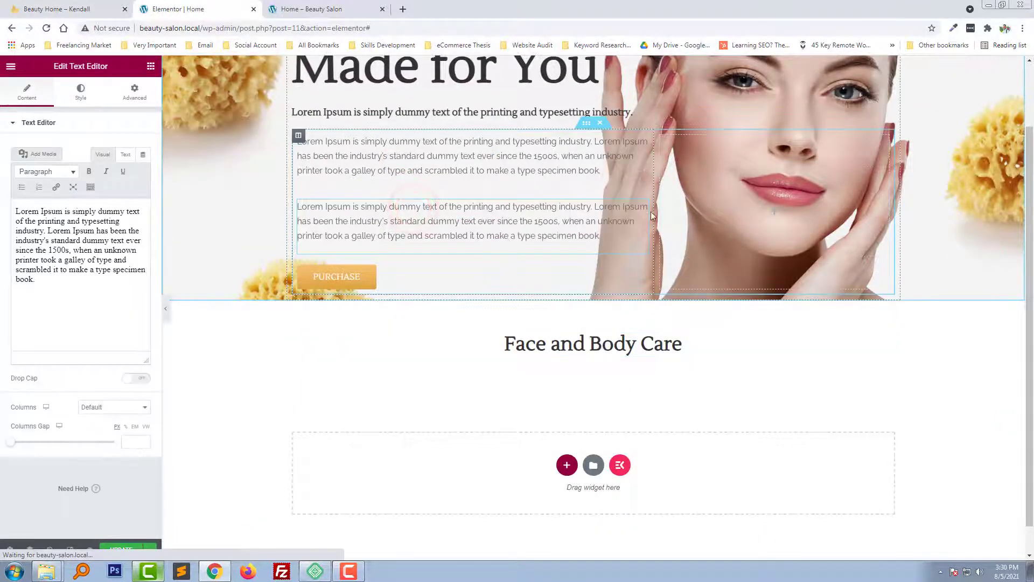
left_click_drag(642, 205, 567, 345)
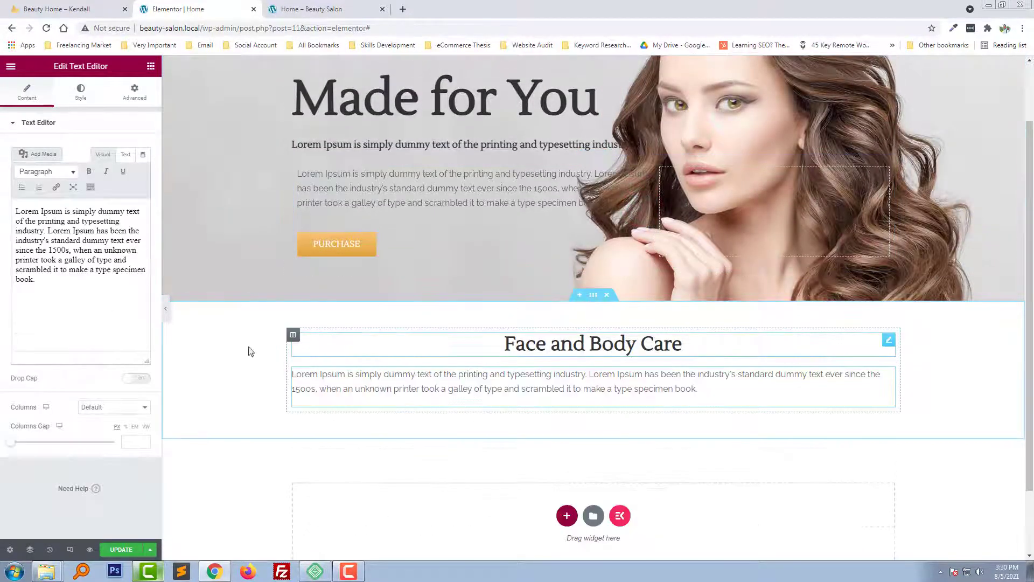
left_click(106, 5)
left_click(193, 7)
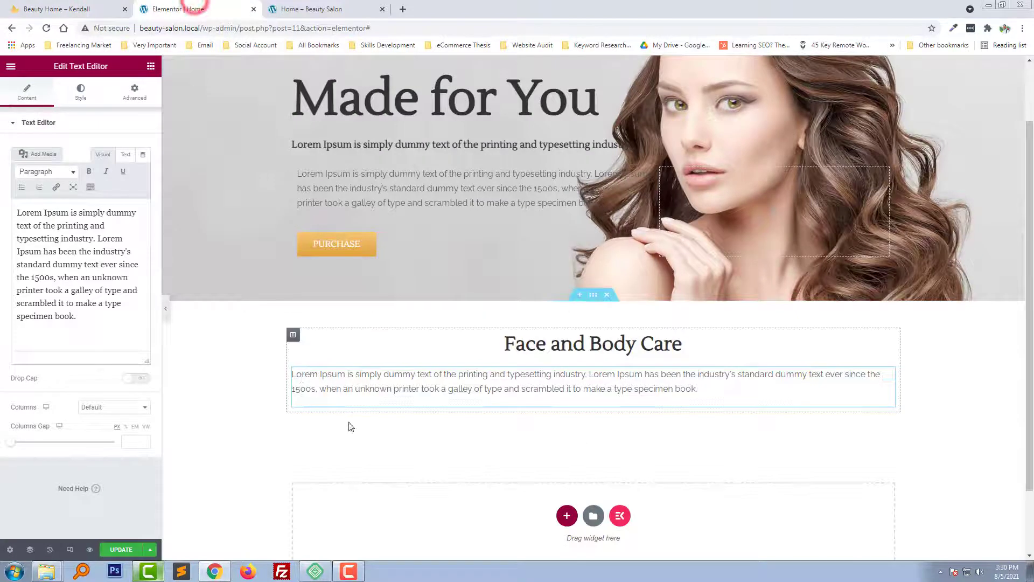
left_click(151, 66)
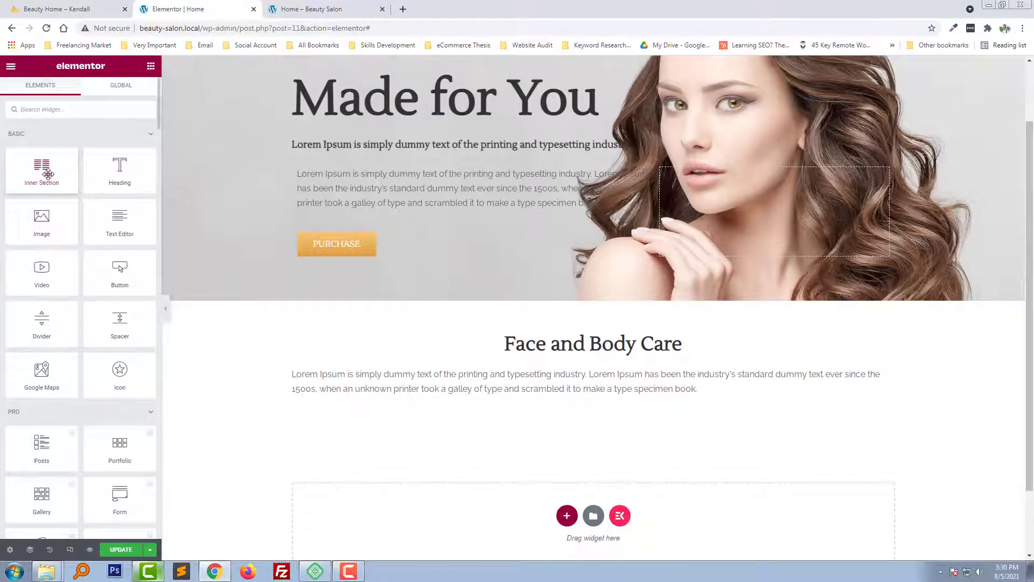
Drop an inner section into Face and Body Care and add a third column
left_click_drag(48, 173, 504, 380)
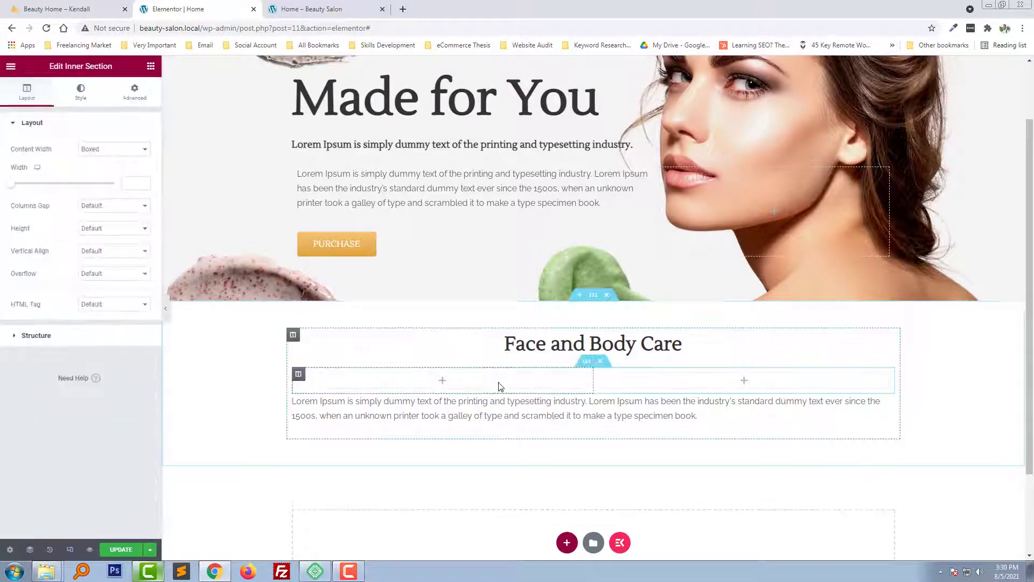
right_click(301, 380)
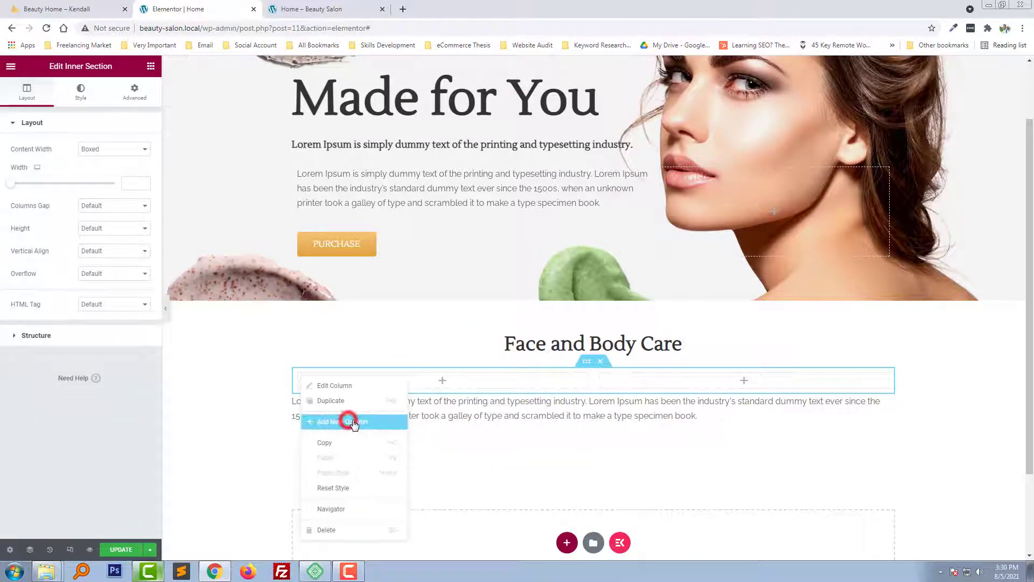
left_click(354, 422)
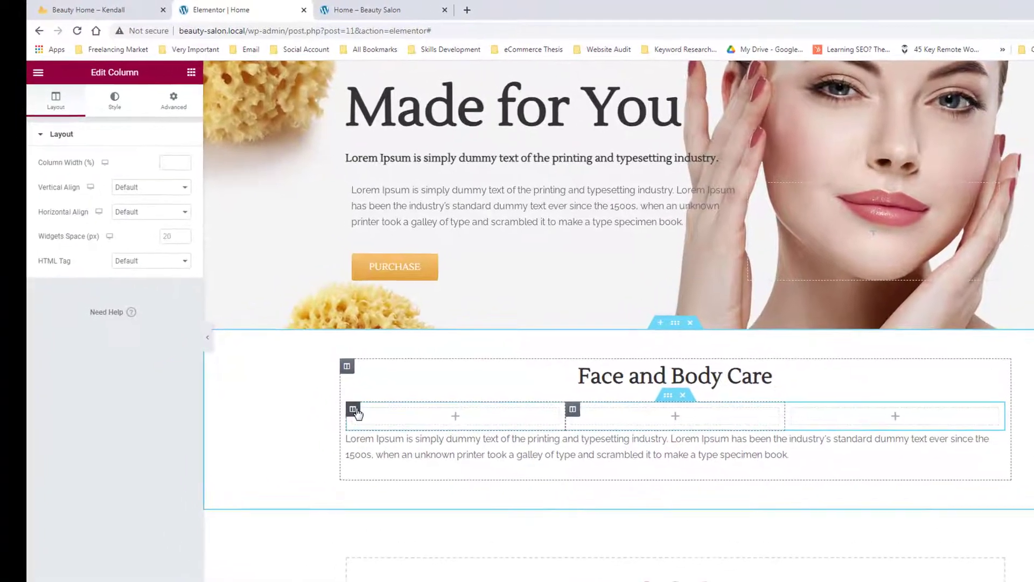
Set the inner column widths to 20% for both outer columns and 60% for the middle
left_click(355, 411)
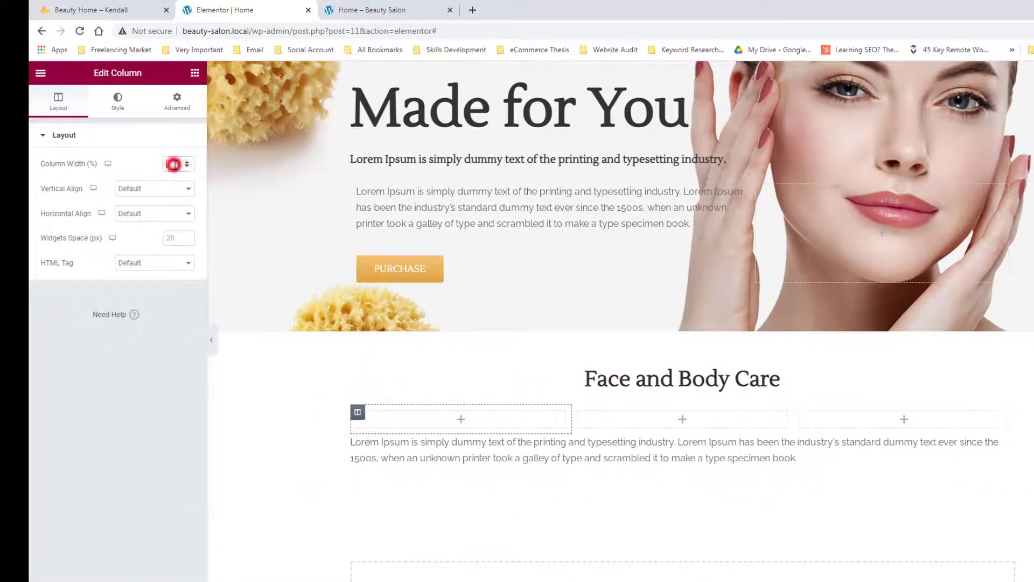
left_click(173, 164)
type("25")
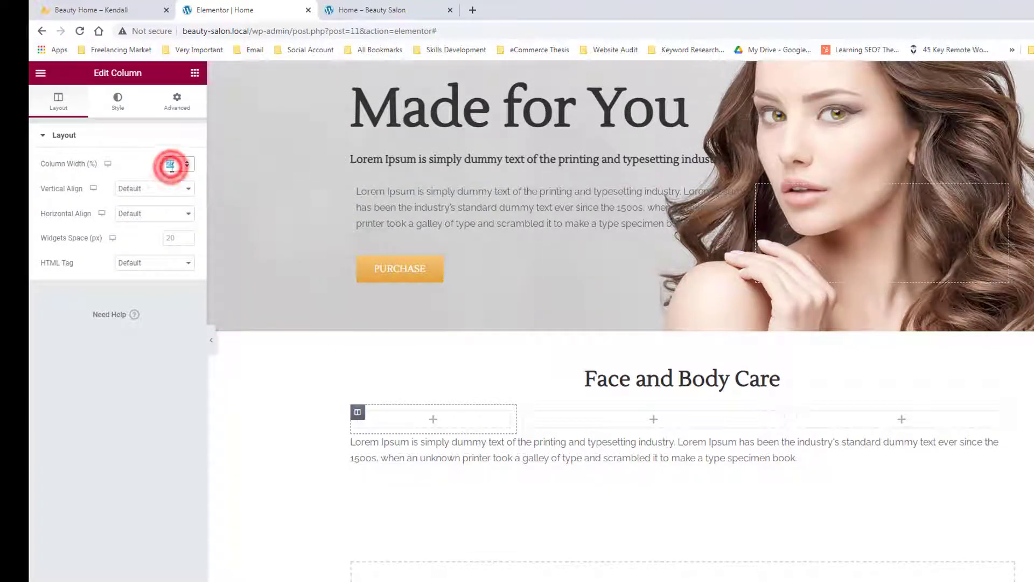
type("20")
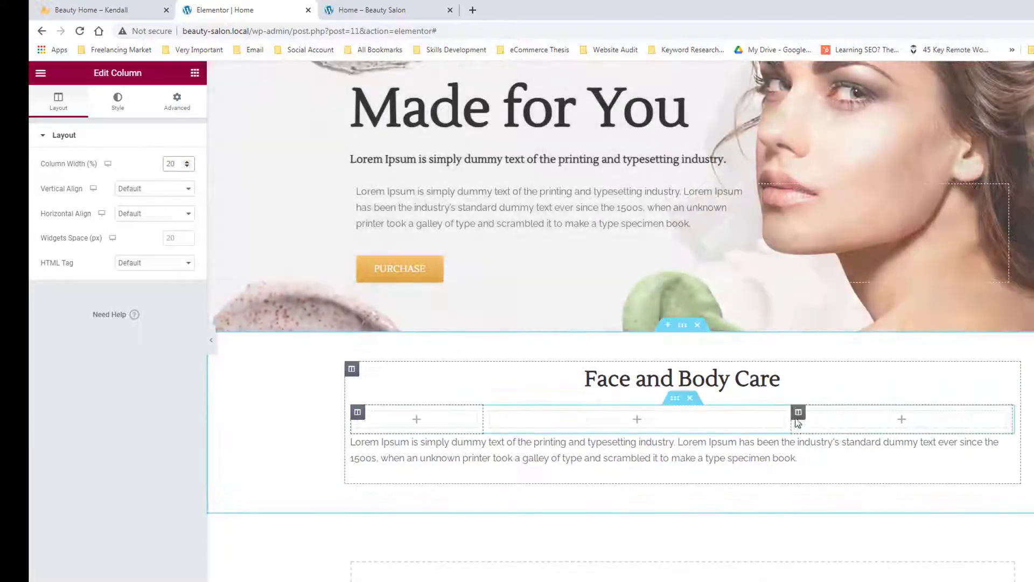
left_click(799, 411)
left_click(171, 164)
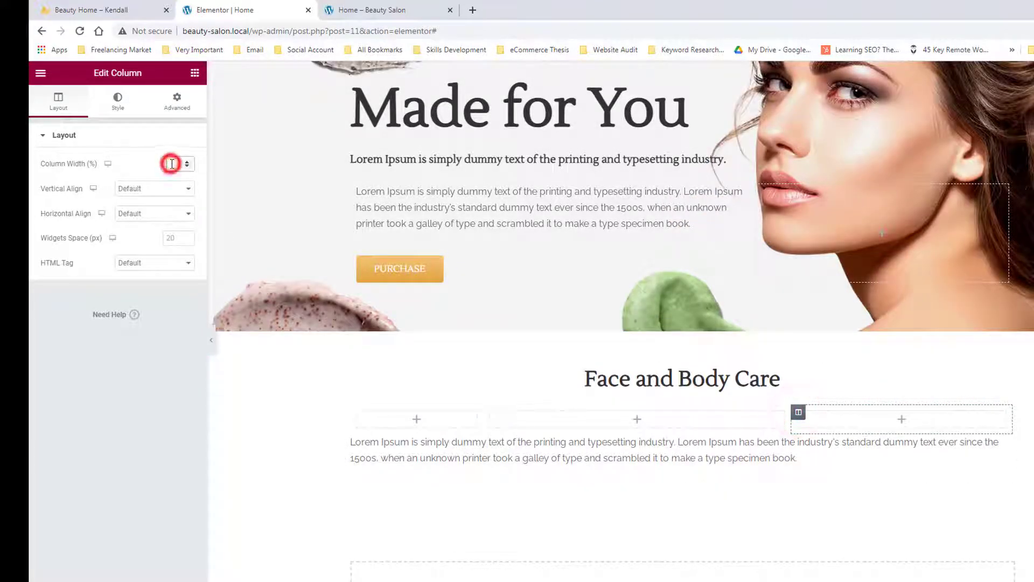
type("20")
left_click(621, 417)
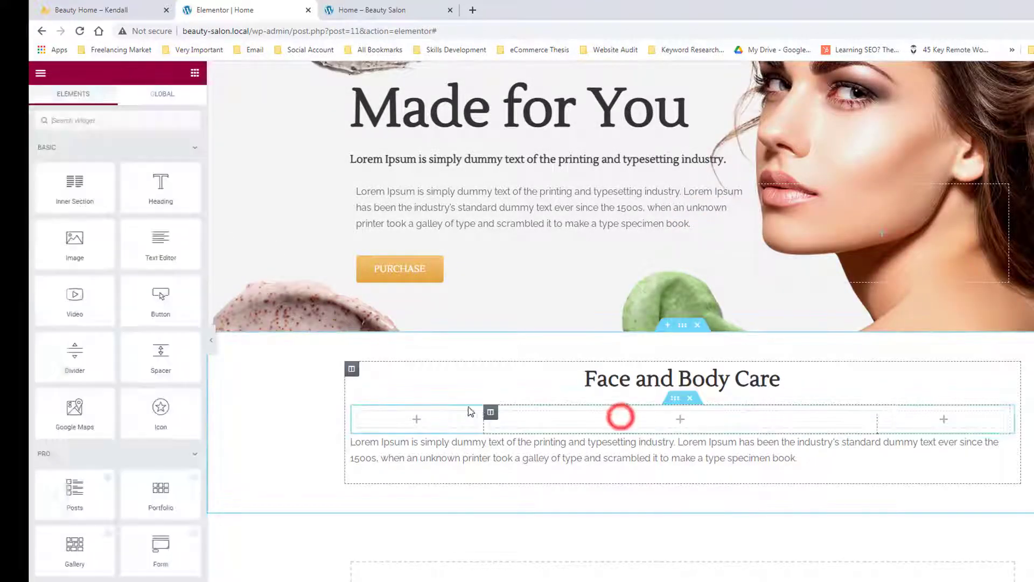
left_click(491, 412)
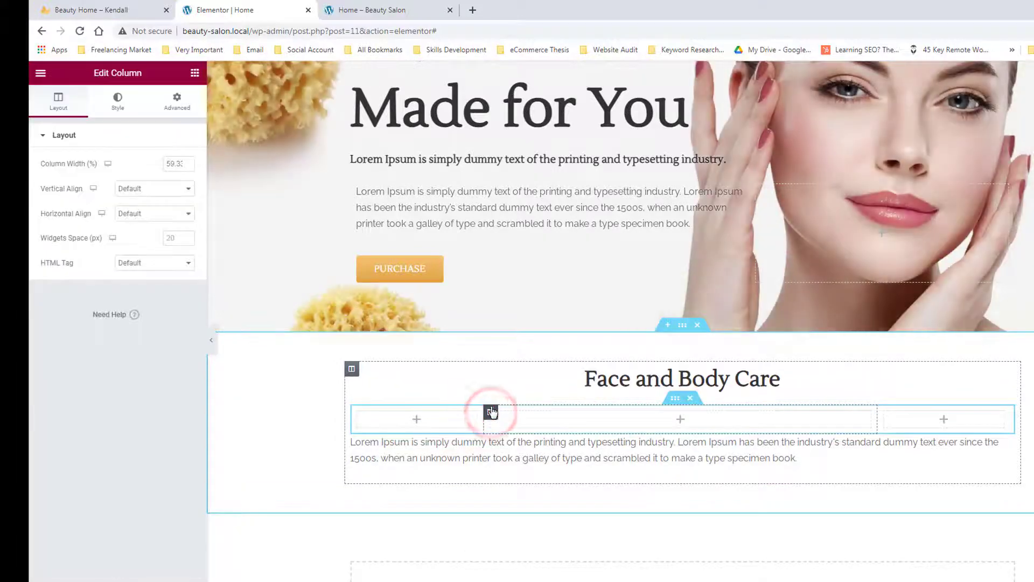
double_click(171, 164)
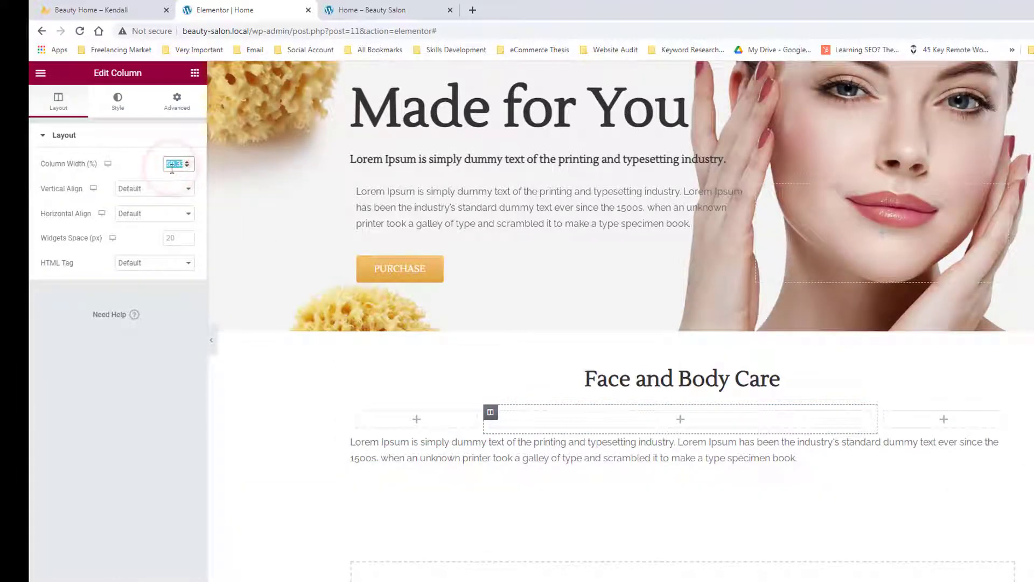
type("60")
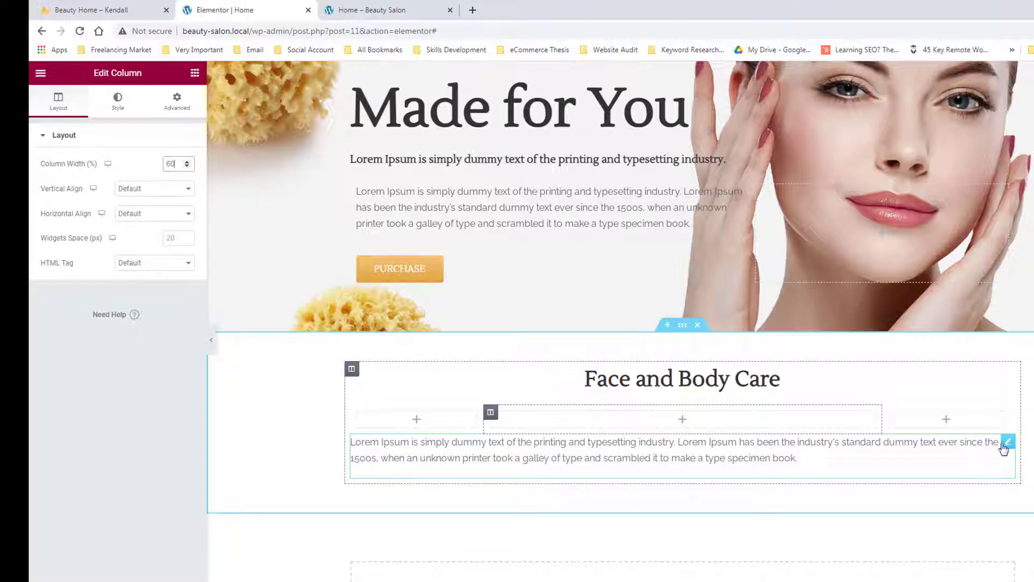
Move the paragraph into the middle column and delete its first sentence
left_click_drag(911, 442, 716, 423)
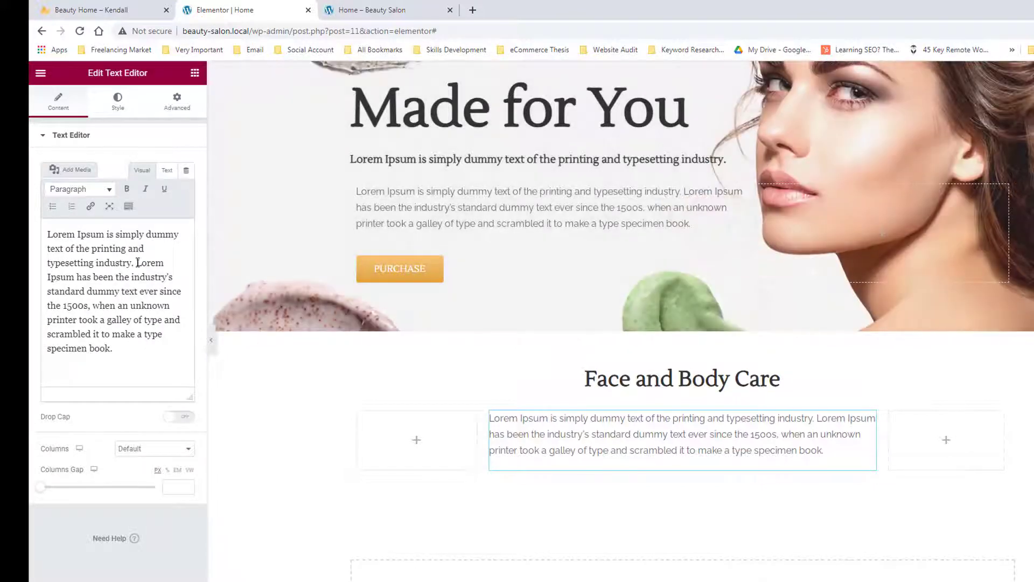
left_click_drag(134, 262, 36, 237)
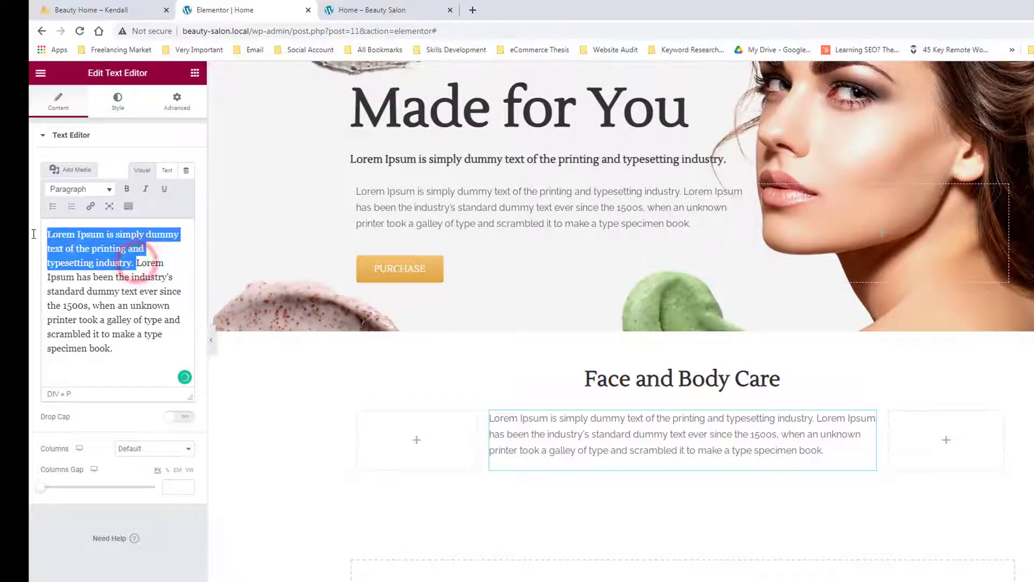
key("BackSpace")
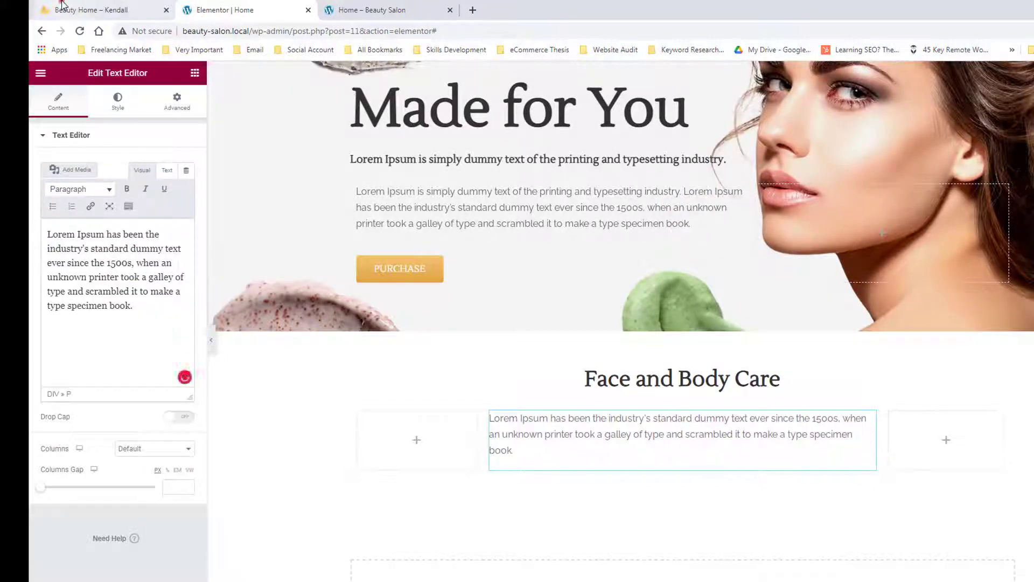
Accept Grammarly's fix removing the comma after 1500s
left_click(135, 9)
left_click(217, 8)
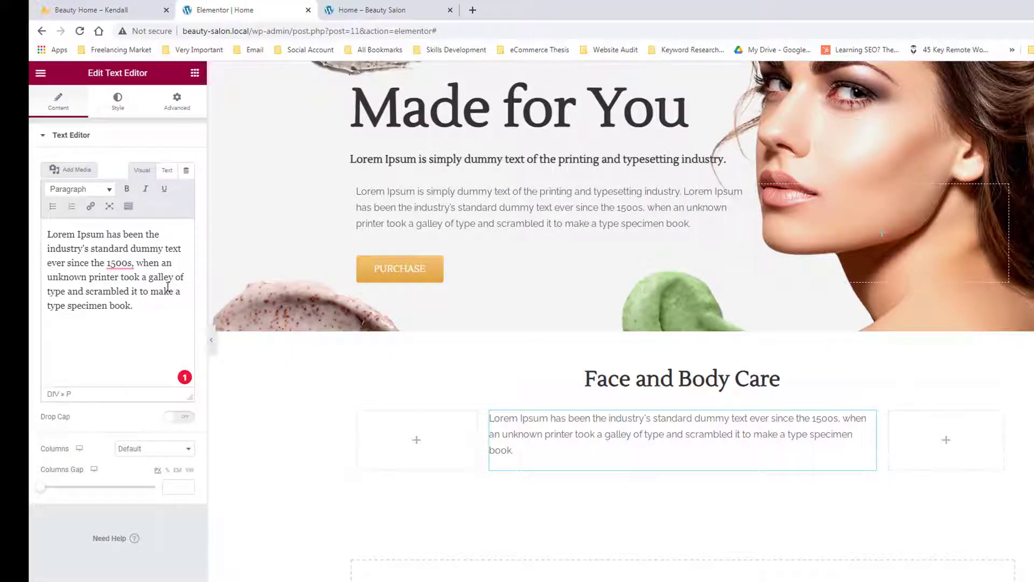
mouse_move(119, 264)
left_click(120, 291)
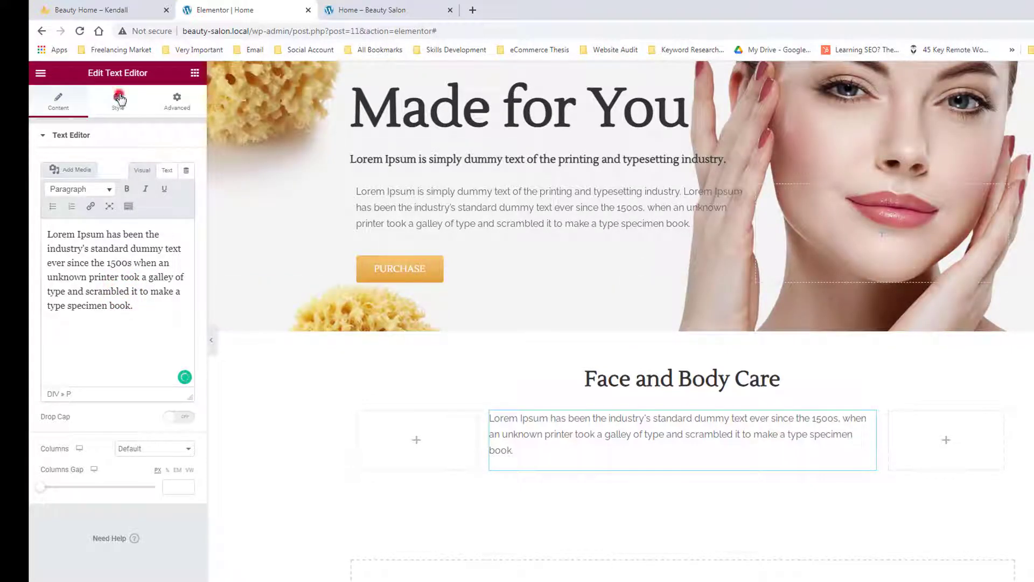
left_click(119, 99)
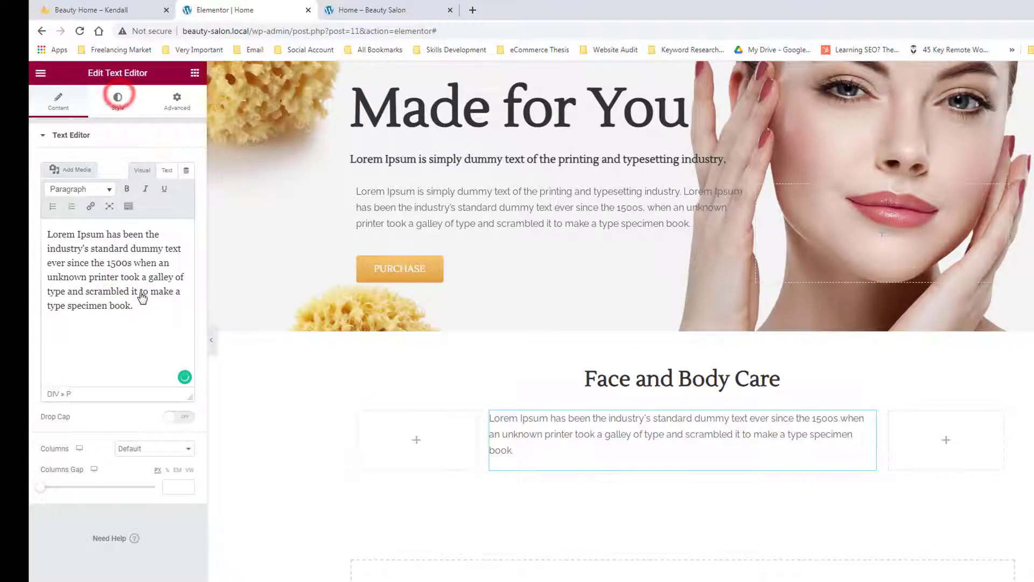
Center-align the intro paragraph
left_click(158, 169)
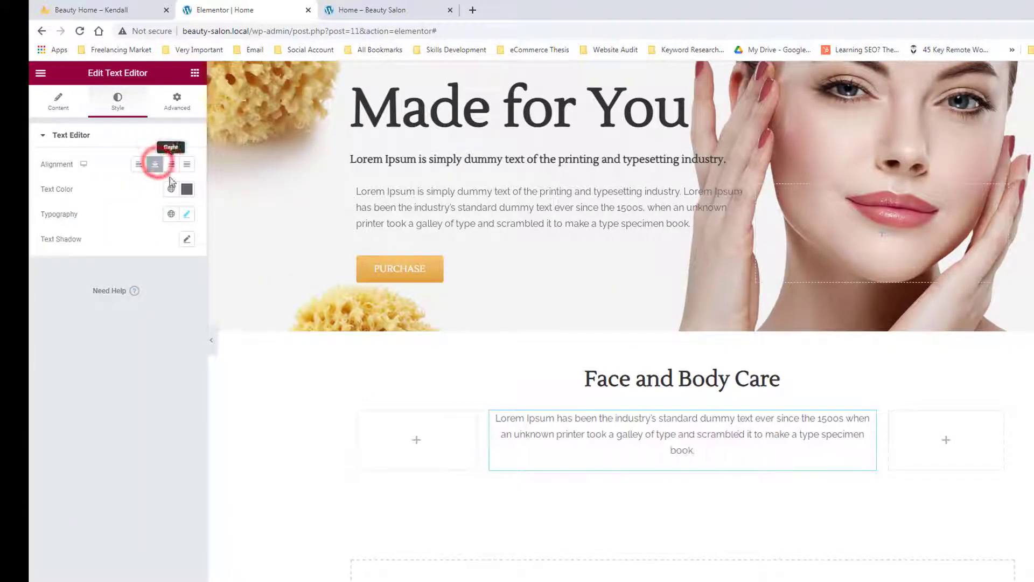
left_click(102, 9)
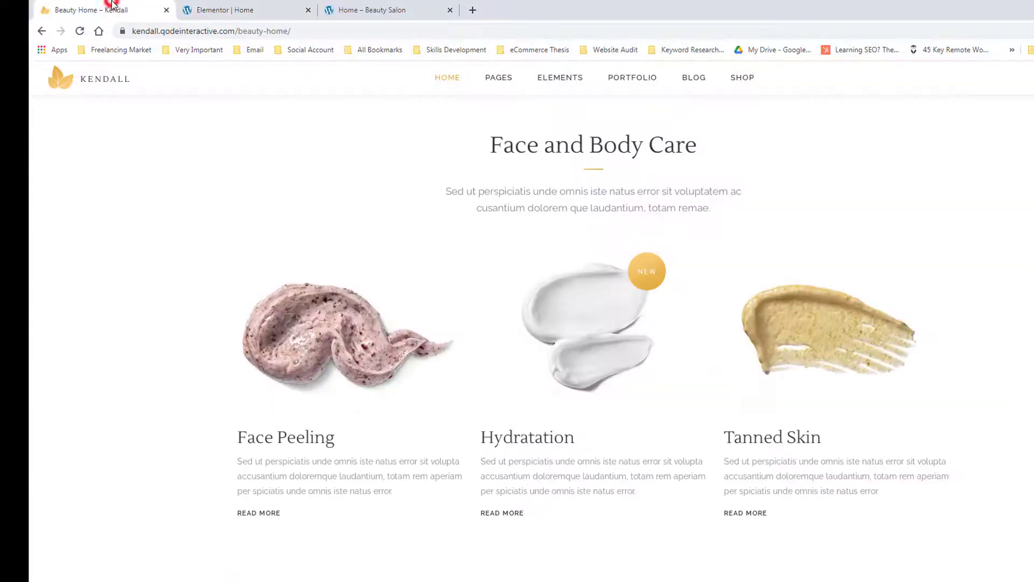
left_click(216, 9)
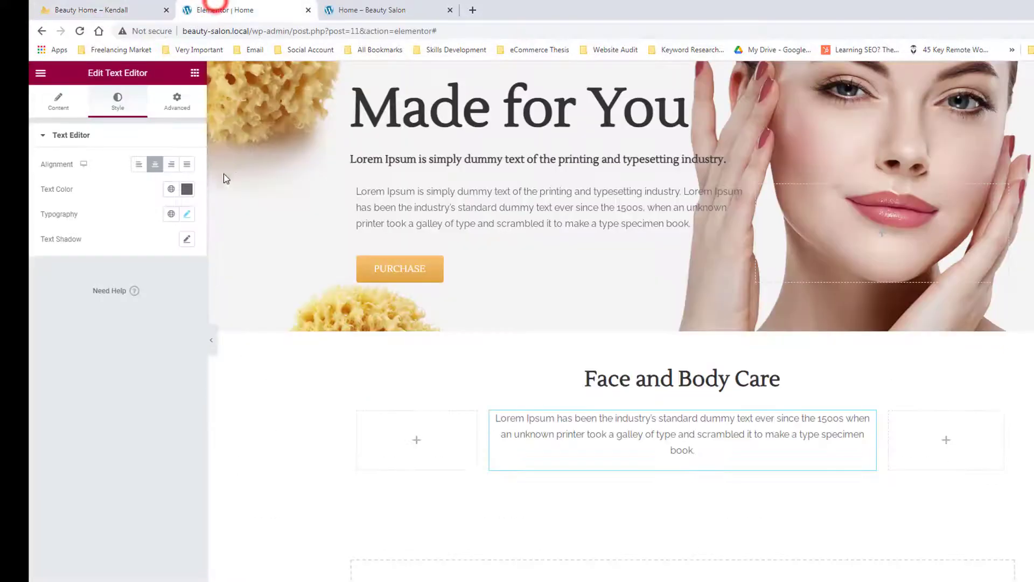
Trim the paragraph so it ends 'took a galley of type and scrambled.'
left_click(613, 435)
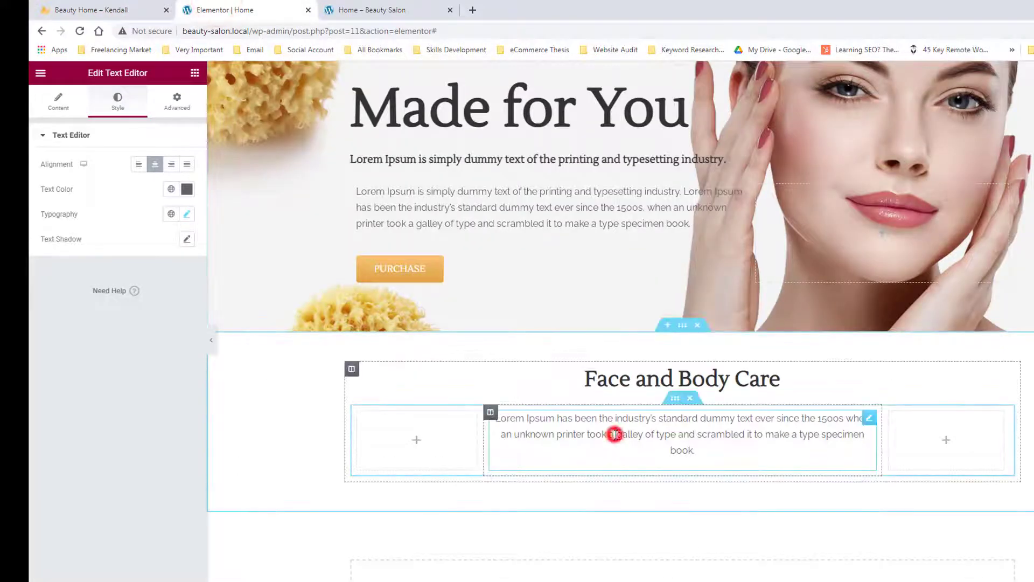
left_click(74, 103)
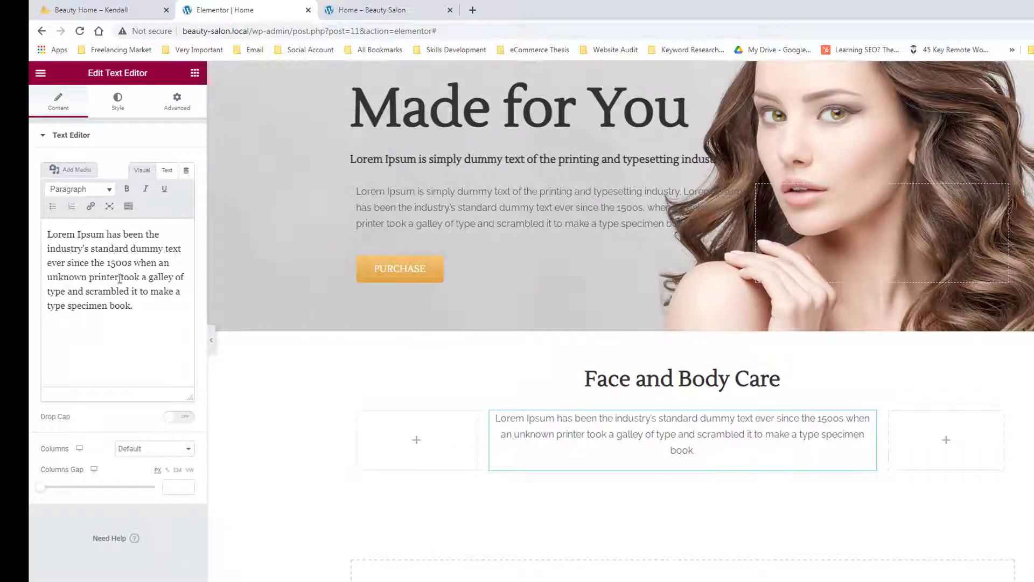
left_click_drag(118, 277, 141, 308)
key("BackSpace")
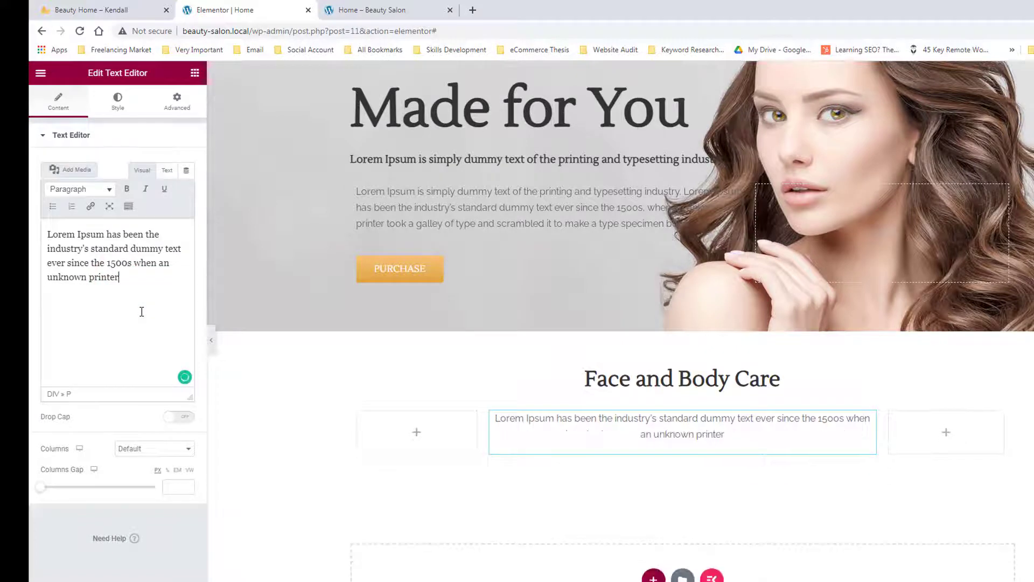
key("ctrl+z")
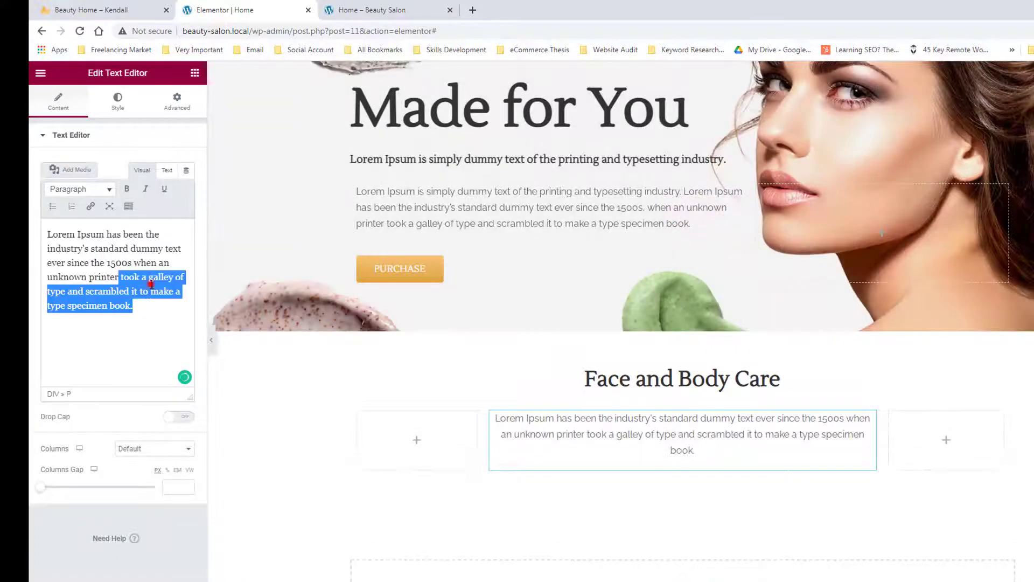
left_click(150, 283)
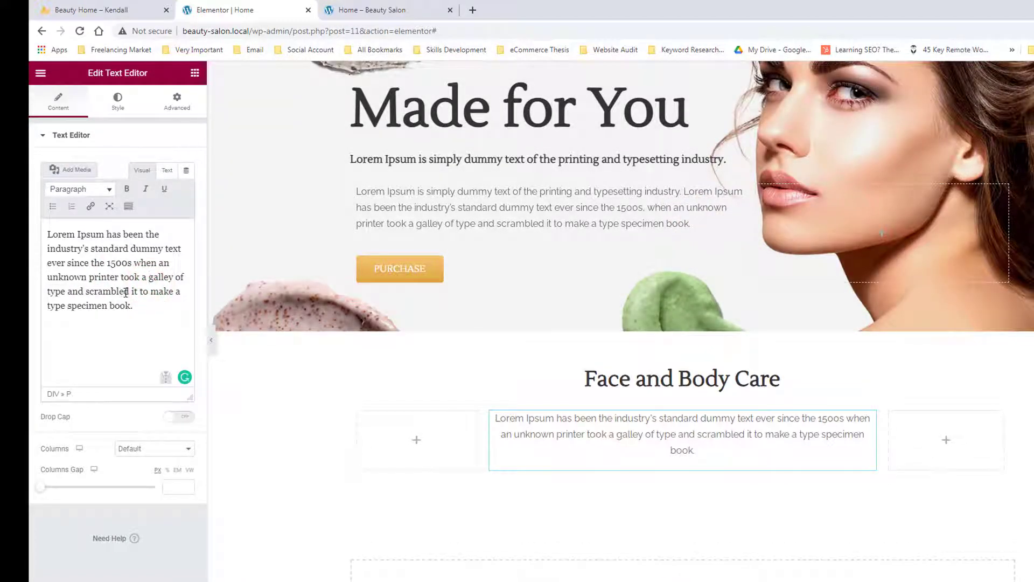
left_click_drag(132, 292, 135, 308)
key("BackSpace")
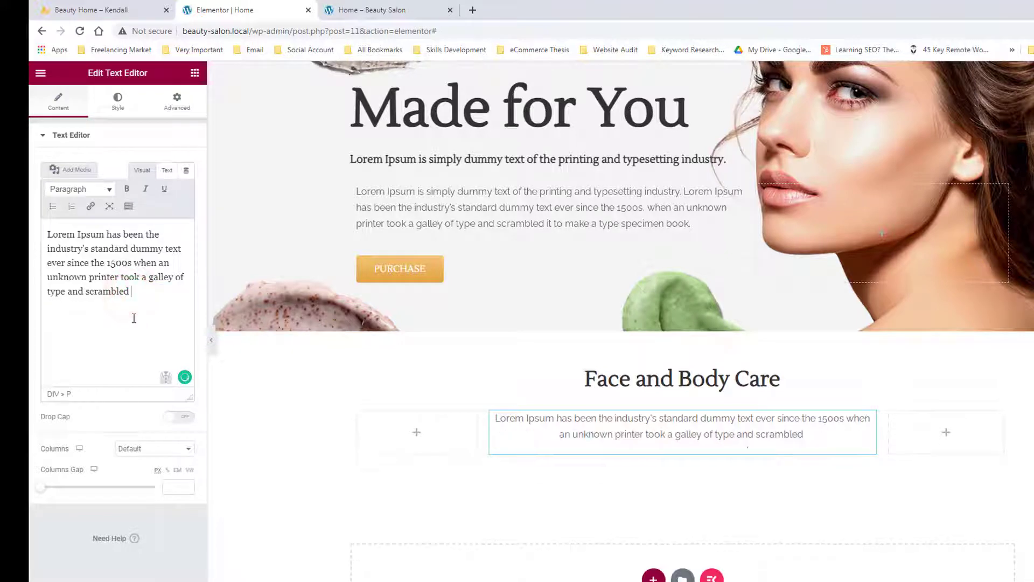
type(".")
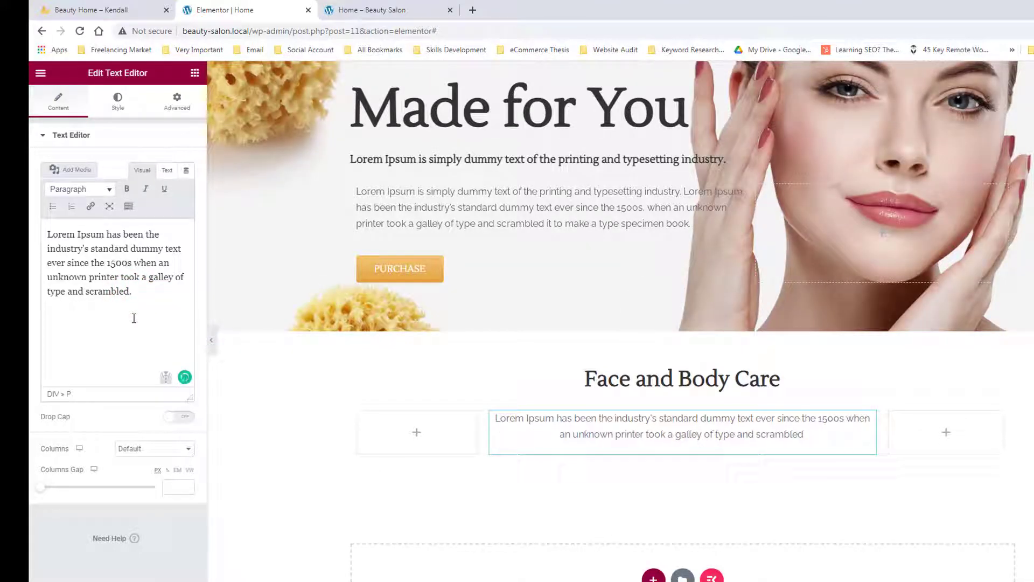
scroll(555, 330, "down", 2)
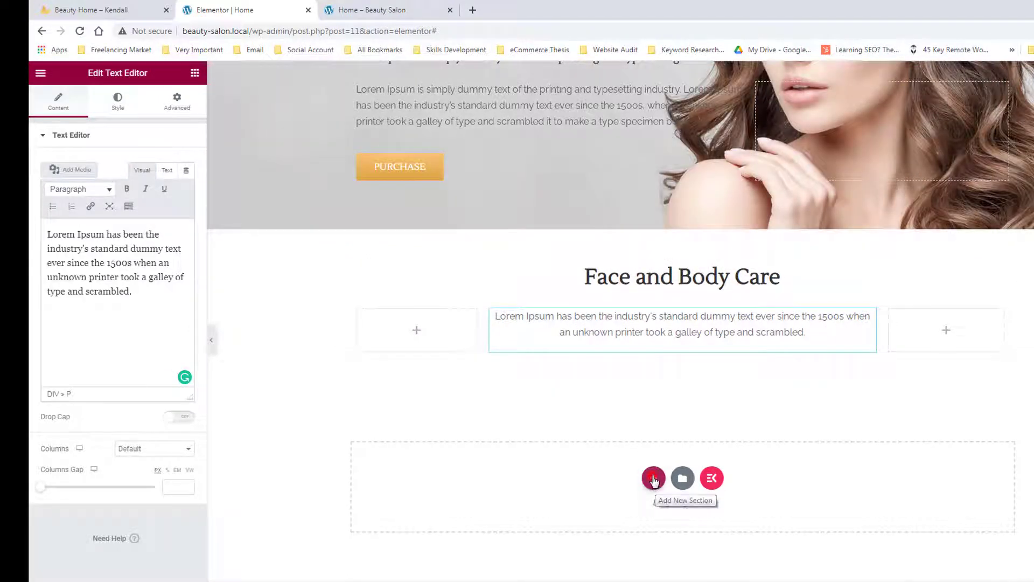
Add a three-column section below and give it 50 px top and bottom padding
left_click(654, 479)
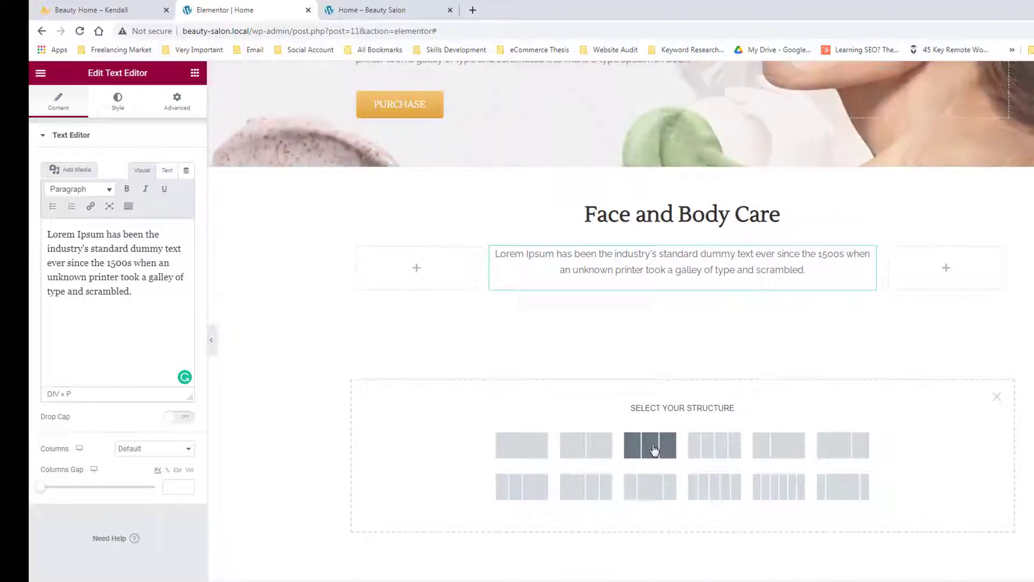
left_click(653, 447)
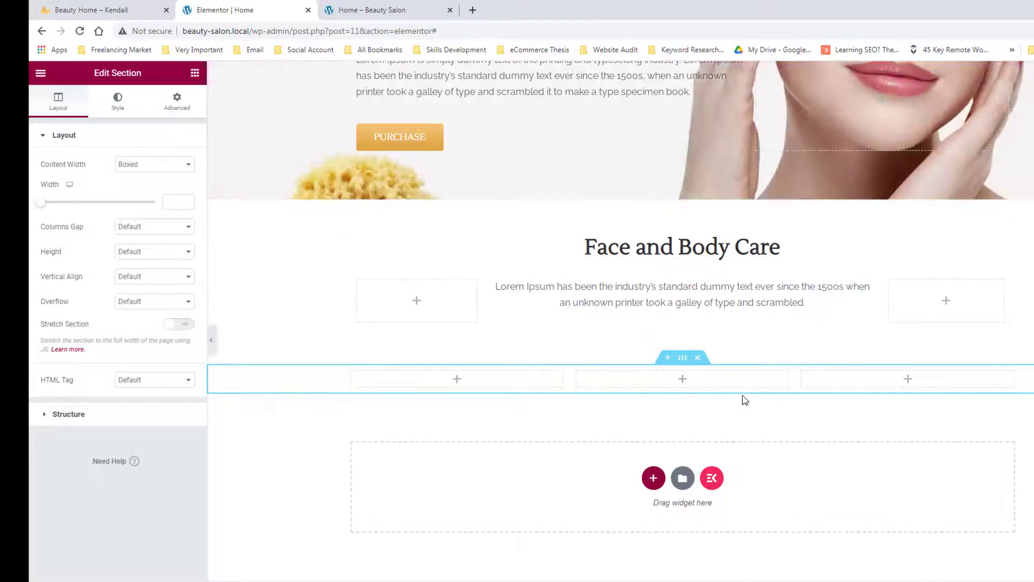
left_click(683, 358)
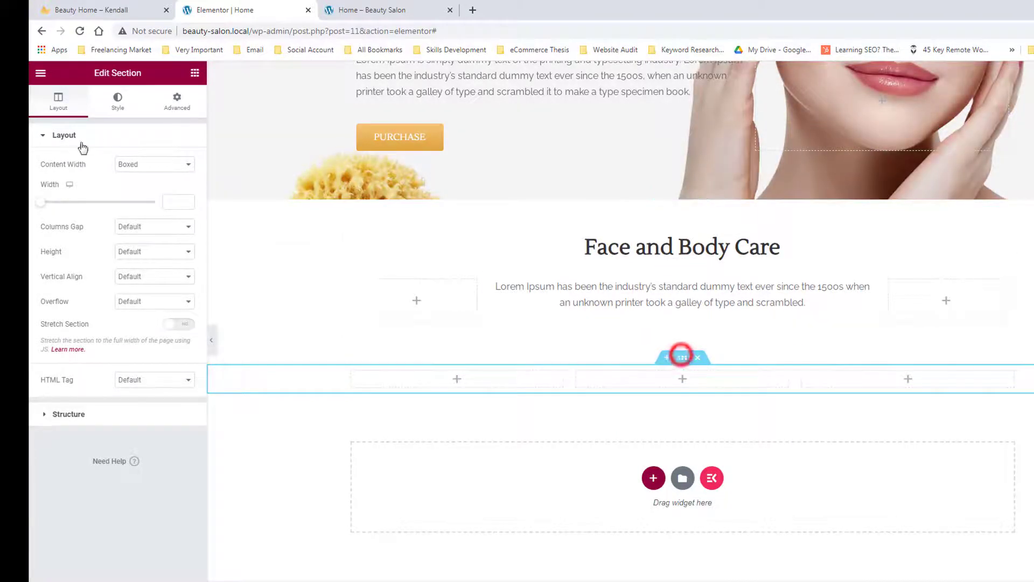
left_click(118, 102)
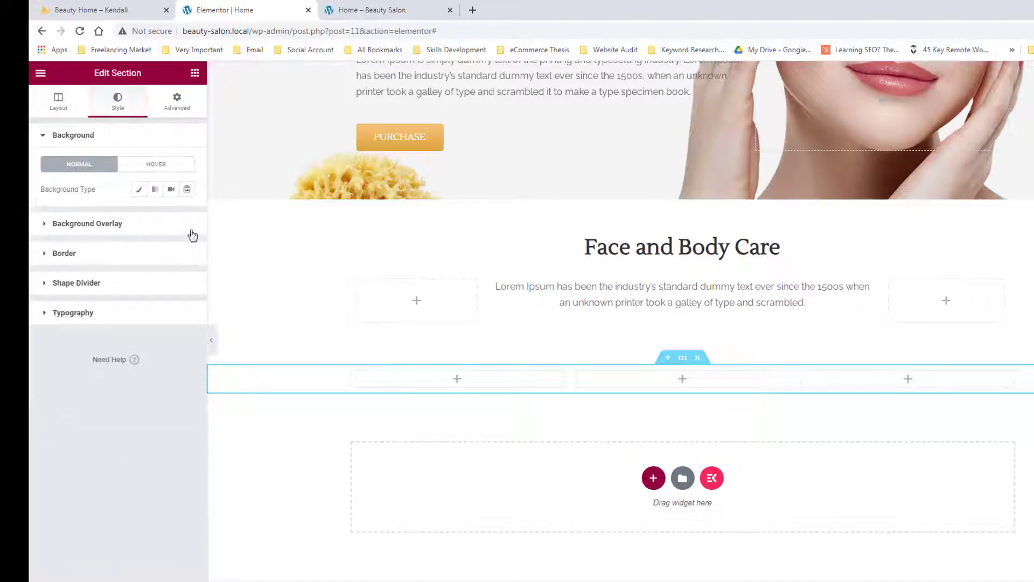
left_click(174, 101)
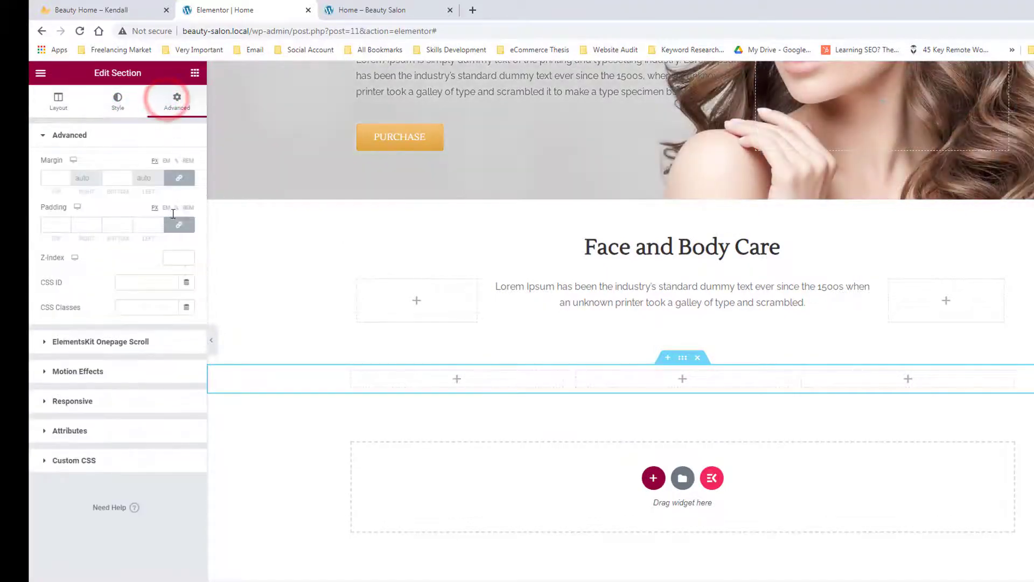
left_click(176, 227)
left_click(43, 224)
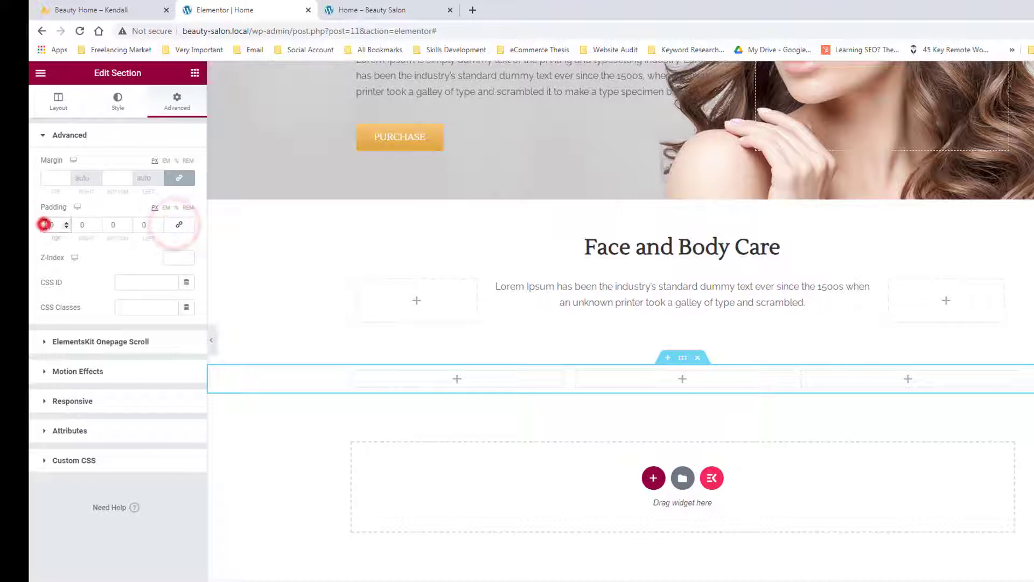
type("5")
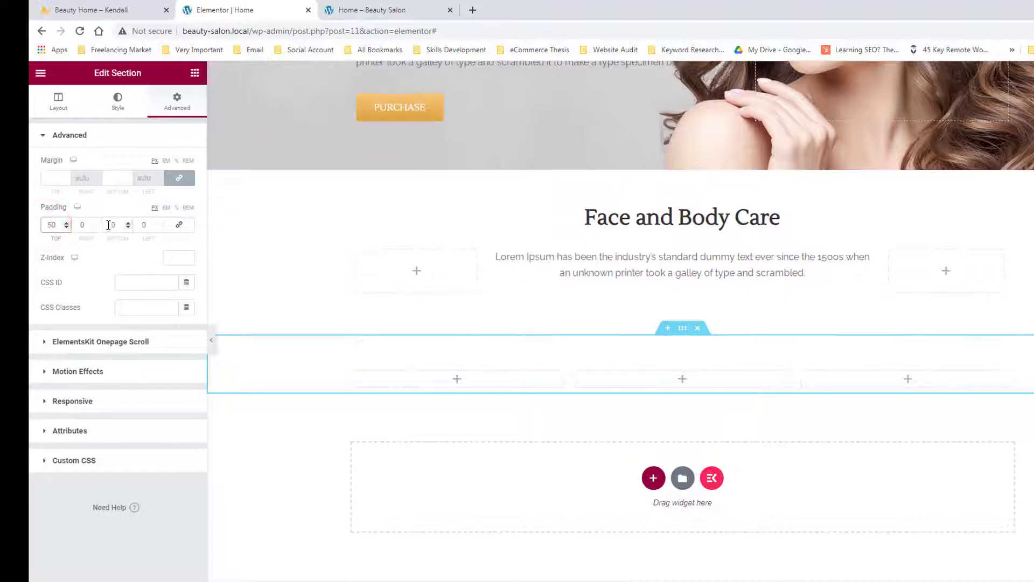
left_click(109, 224)
type("50")
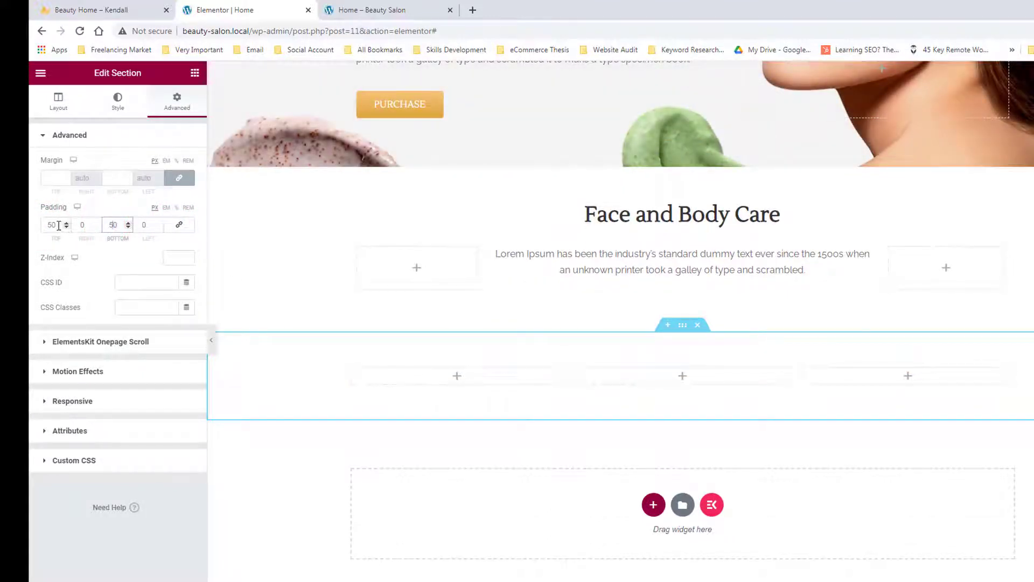
type("0")
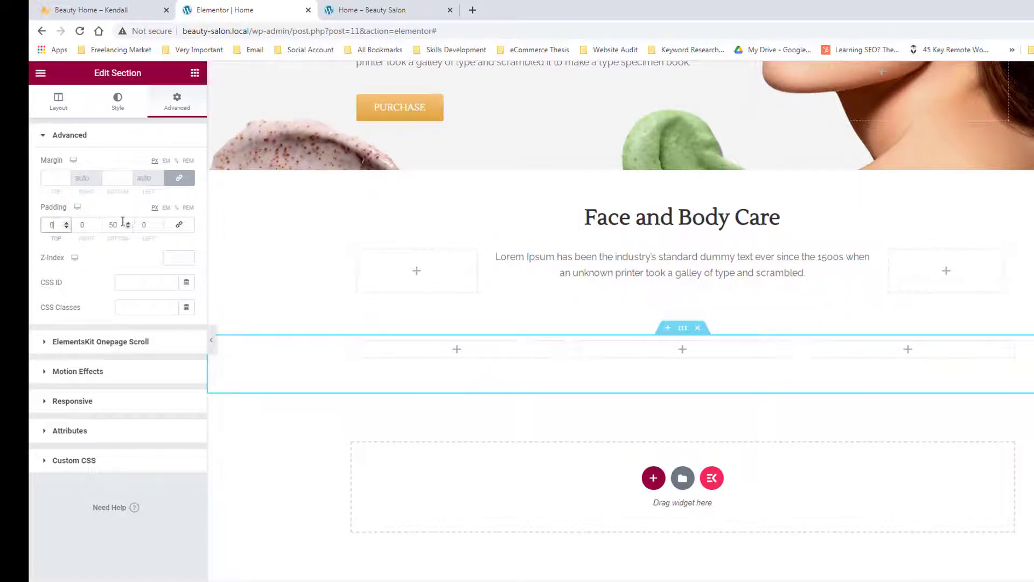
Select the first column and filter the widget list by 'box' to show Image Box
left_click(112, 10)
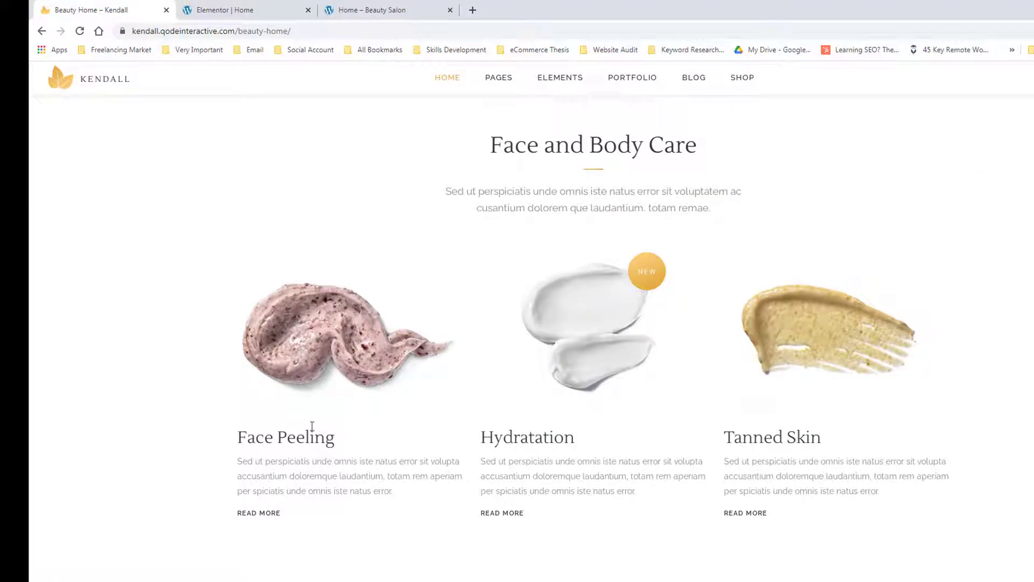
left_click(246, 6)
left_click(478, 349)
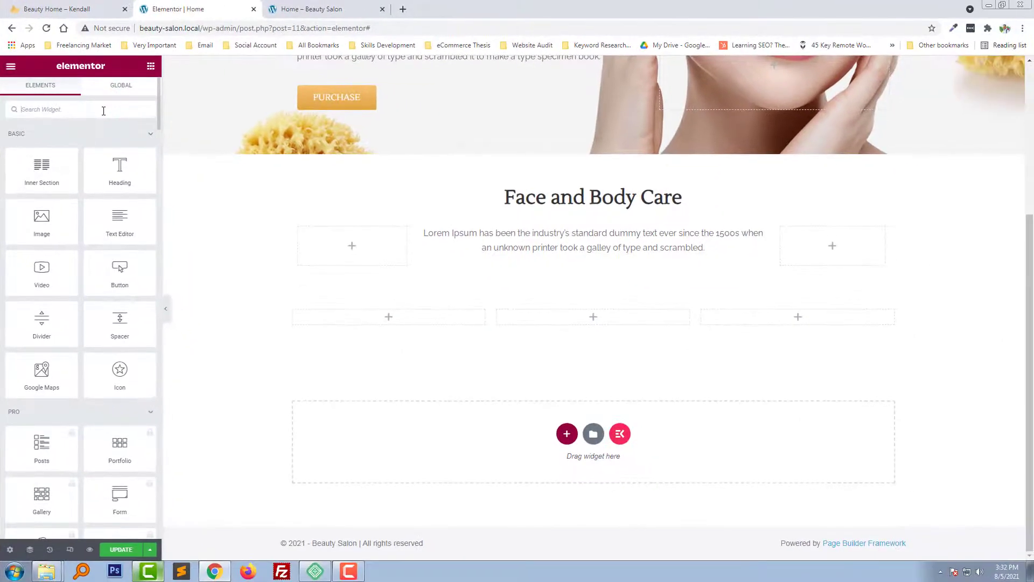
left_click(104, 111)
type("box")
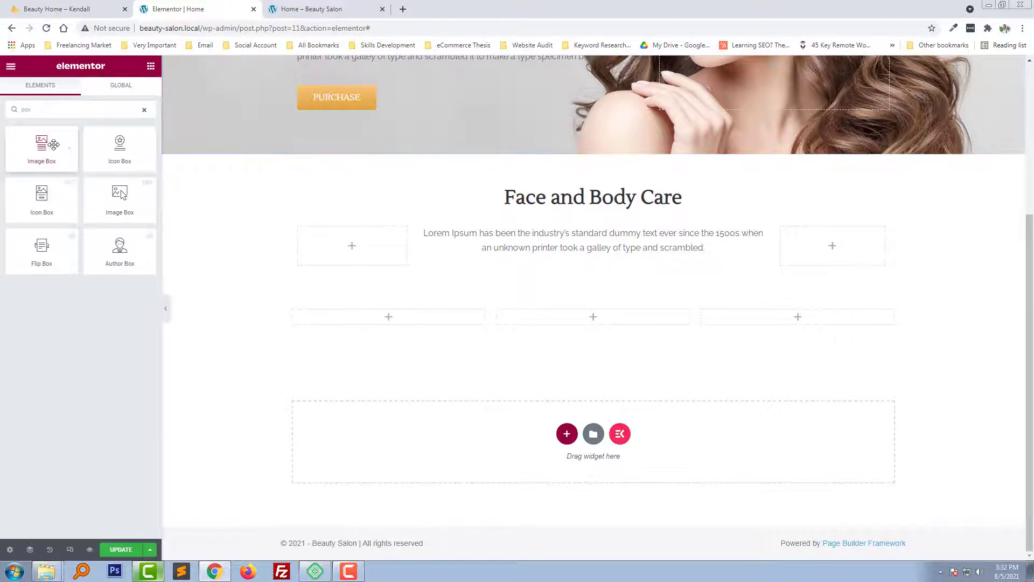
left_click(67, 9)
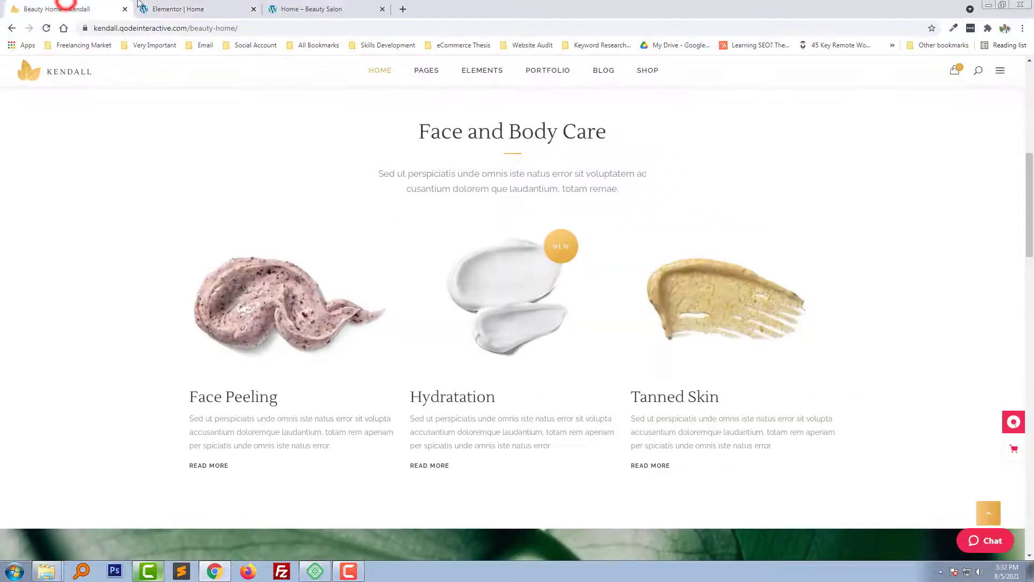
left_click(180, 7)
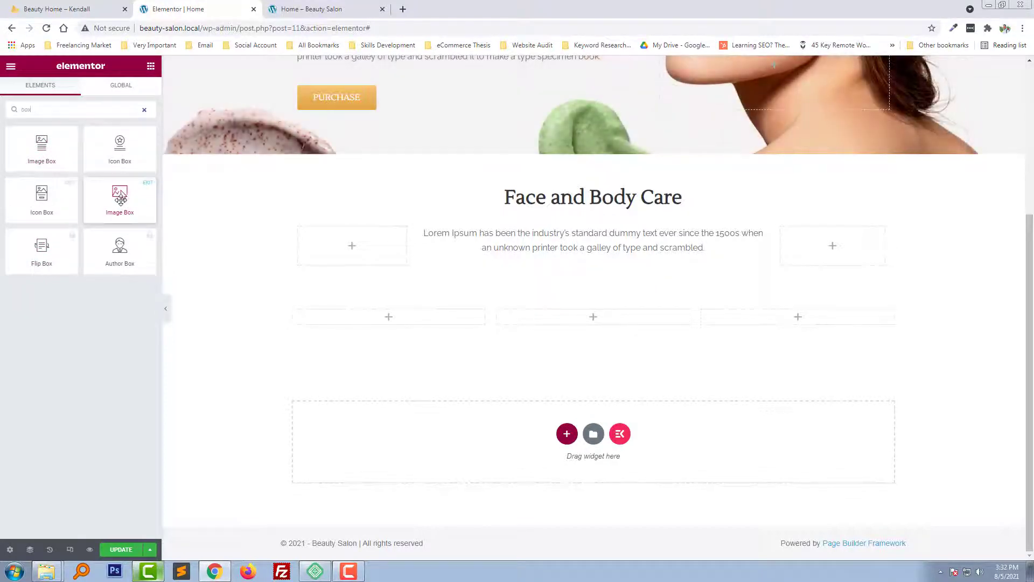
Place an Image Box in the first column and copy the 'Face Peeling' heading from the Kendall reference
left_click_drag(126, 198, 387, 332)
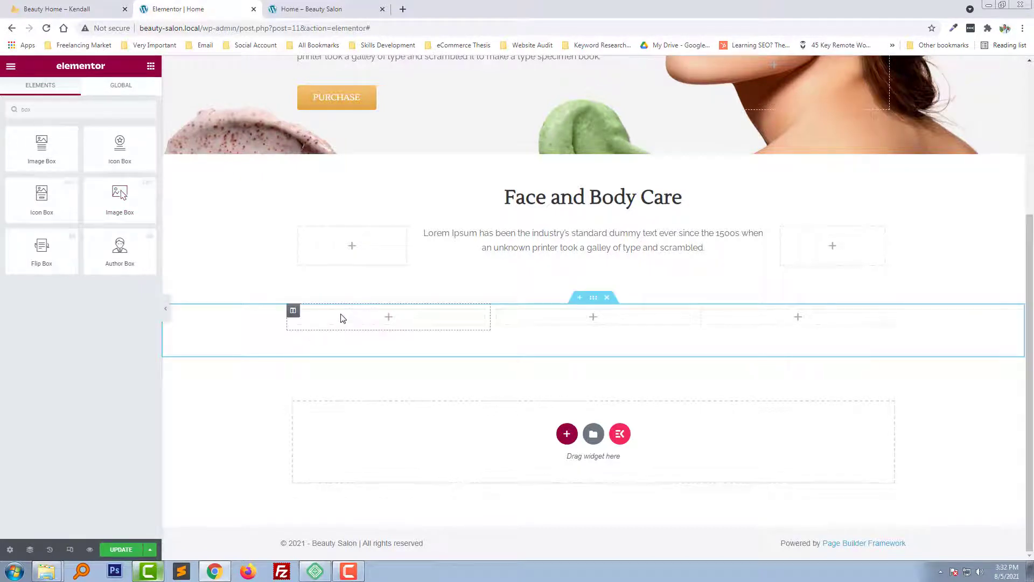
left_click_drag(138, 203, 426, 330)
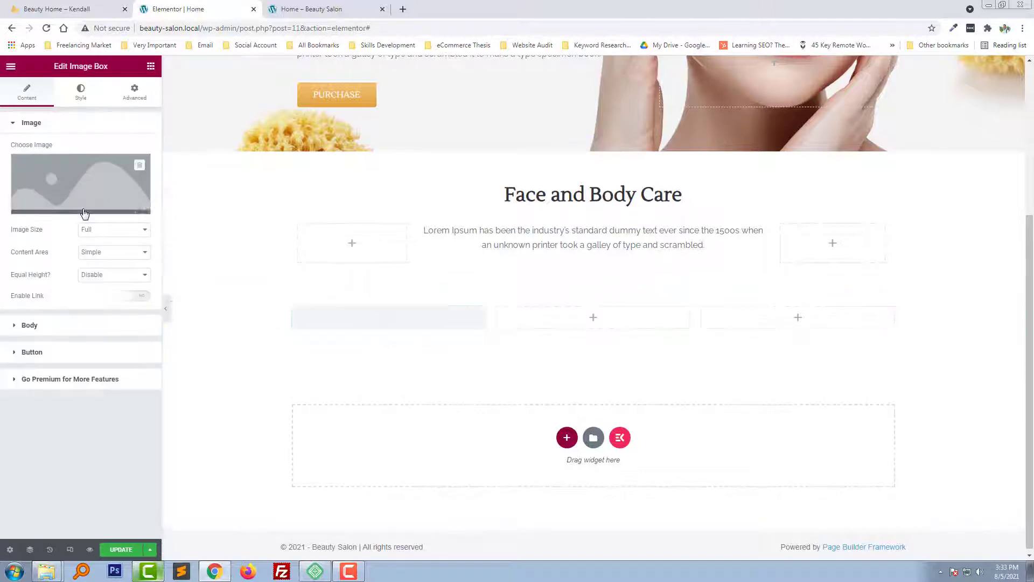
left_click(58, 6)
left_click_drag(190, 397, 276, 398)
right_click(272, 398)
left_click(280, 405)
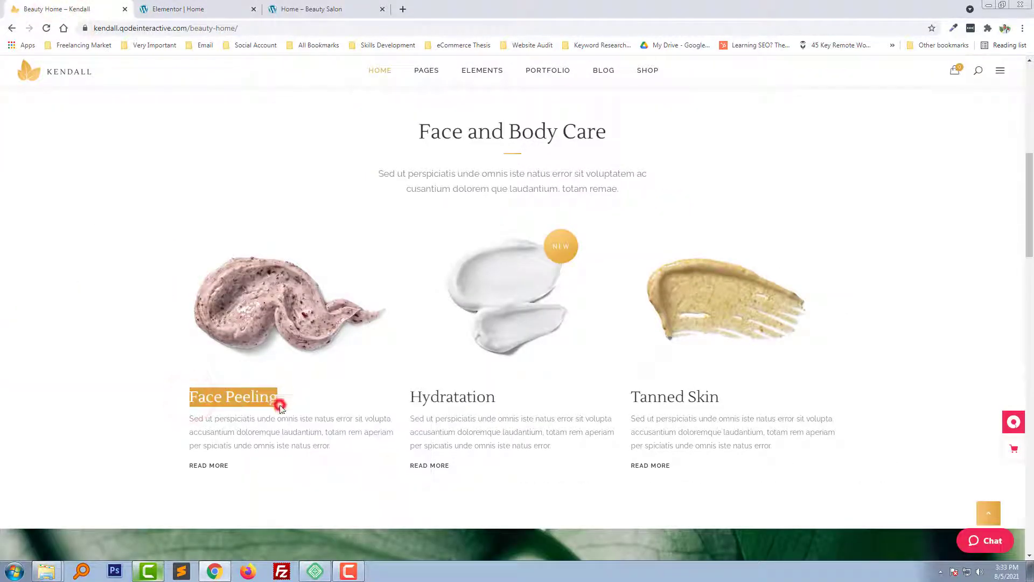
Save the reference's Face Peeling image and bring up the media library for the image box
right_click(257, 296)
left_click(280, 311)
left_click(426, 280)
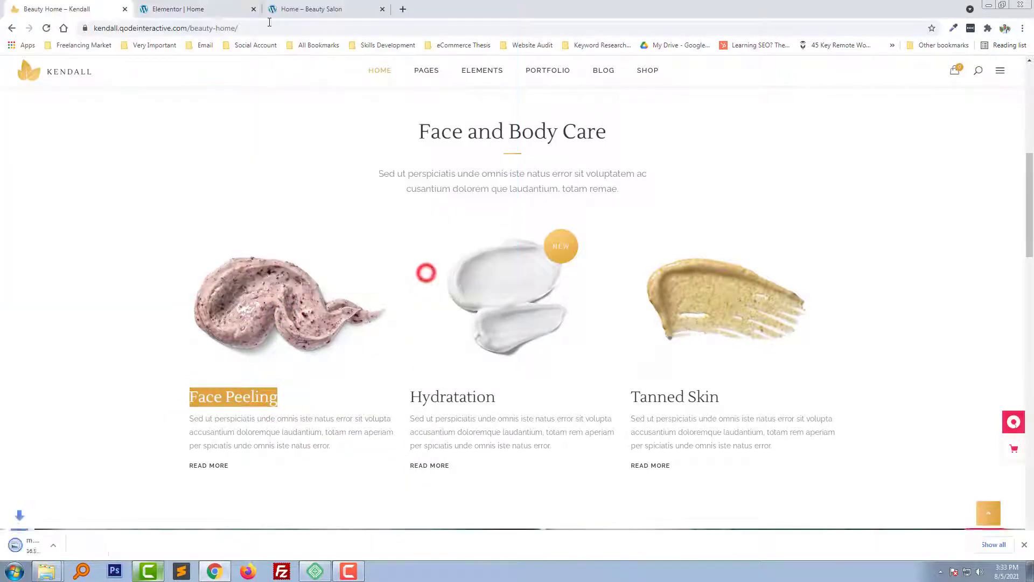
key("ctrl+Tab")
left_click(90, 181)
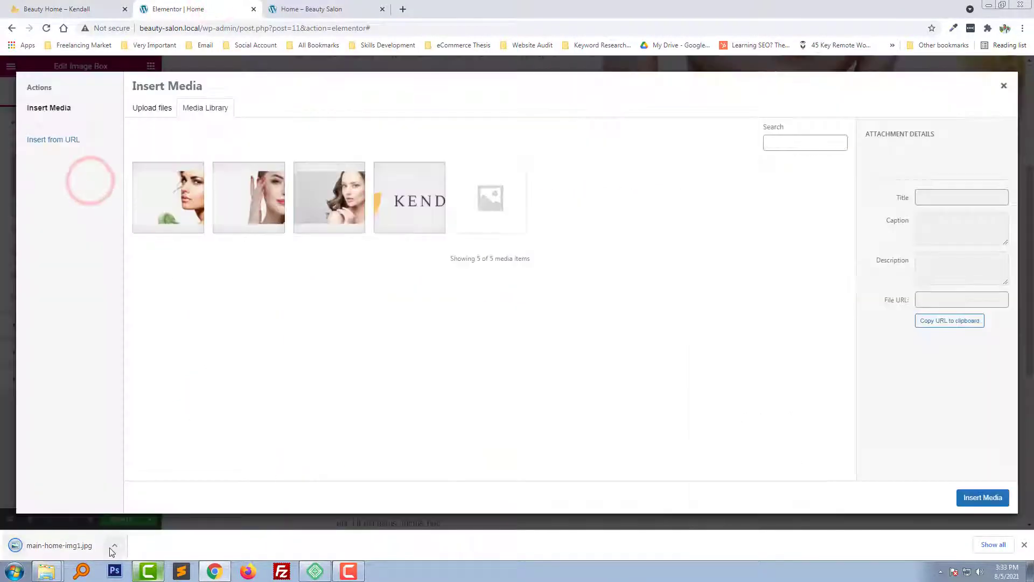
Upload main-home-img1.jpg from the downloads folder and insert it as the image box picture
left_click(114, 546)
left_click(134, 509)
left_click_drag(687, 267, 813, 321)
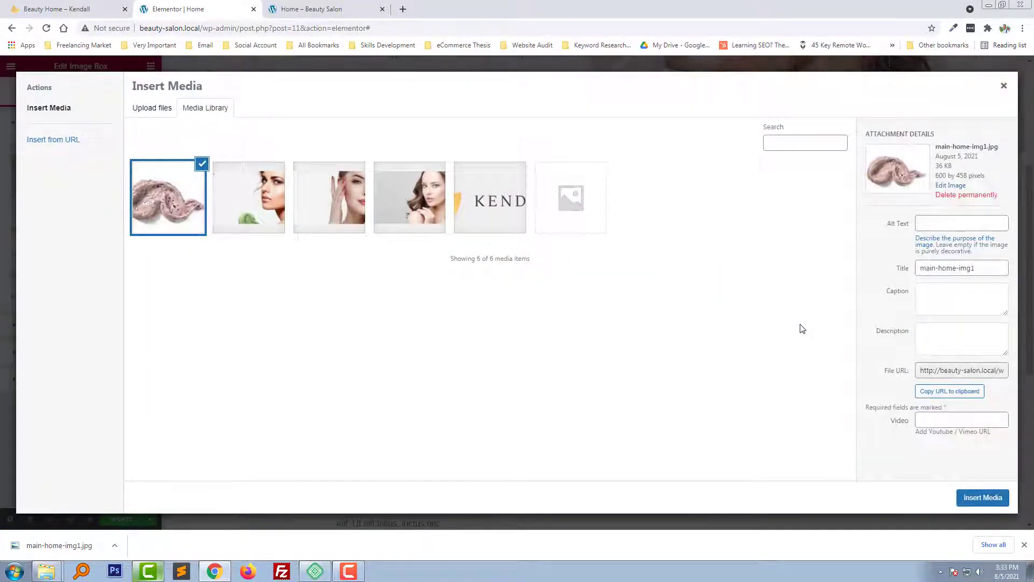
left_click(974, 500)
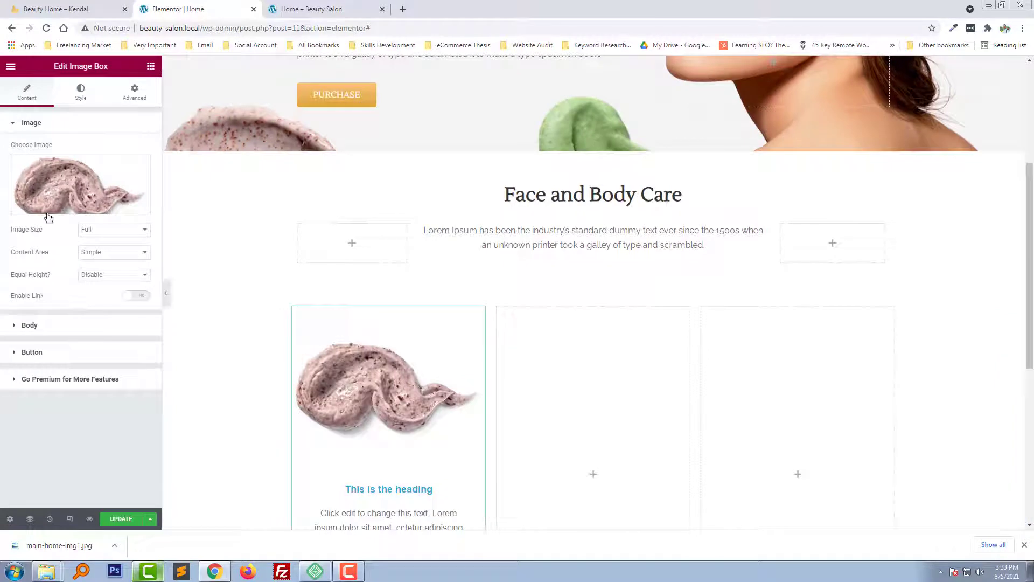
Replace the image box's placeholder title with 'Face Peeling'
left_click(42, 329)
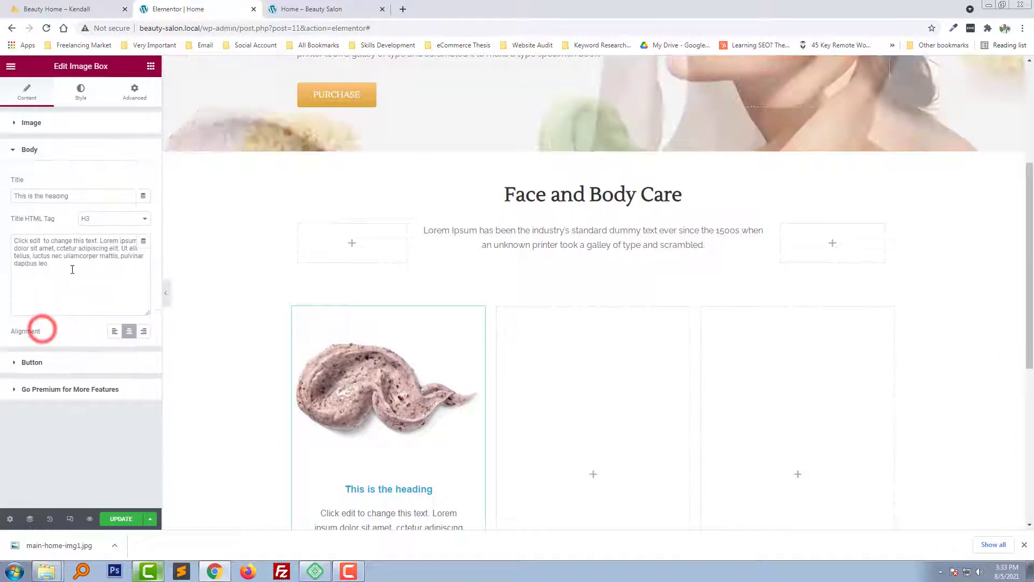
triple_click(77, 197)
key("ctrl+v")
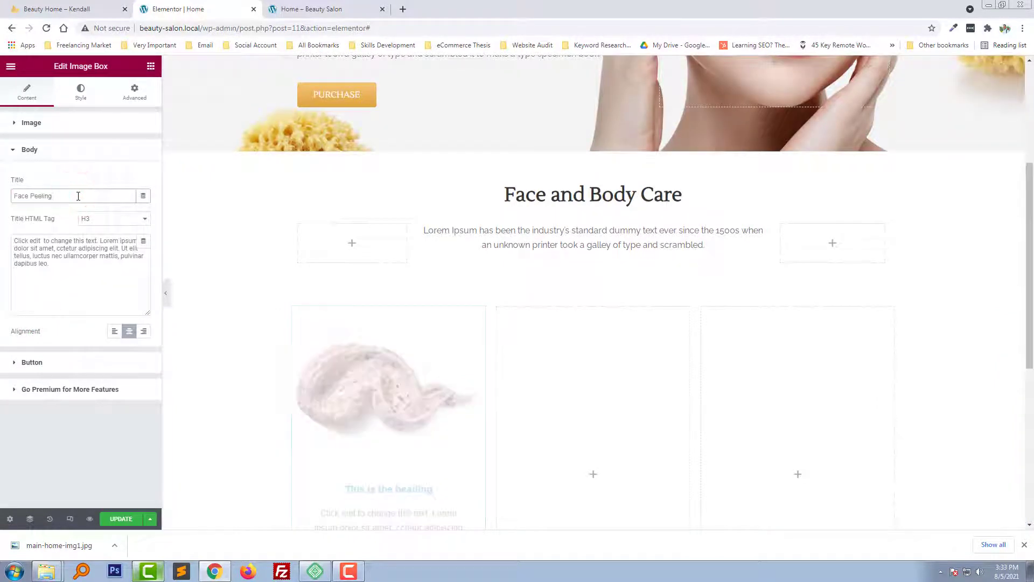
Paste the reference's 'Sed ut perspiciatis…' paragraph as the image box description
left_click(51, 8)
left_click(213, 443)
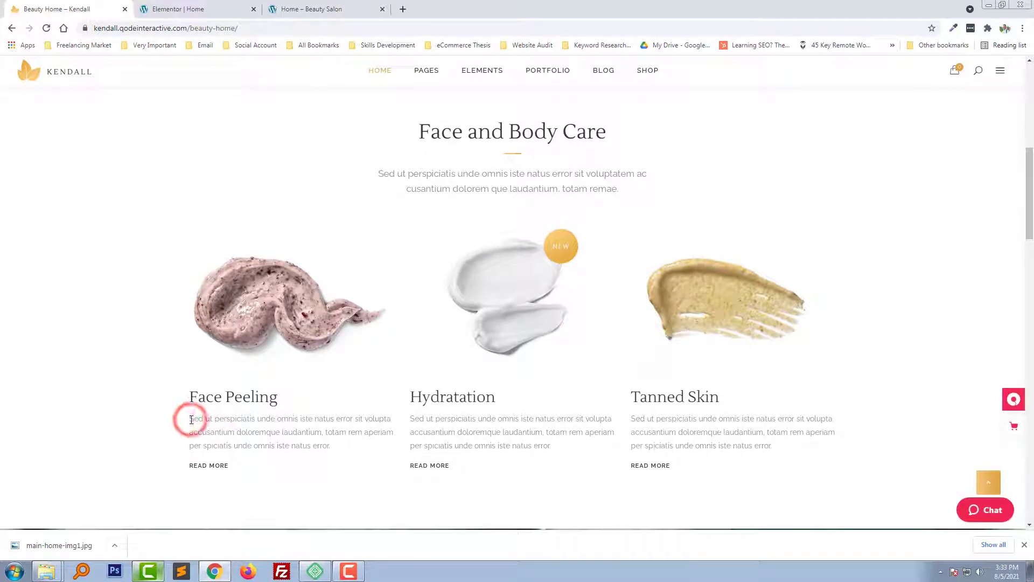
left_click_drag(192, 420, 354, 451)
left_click(217, 4)
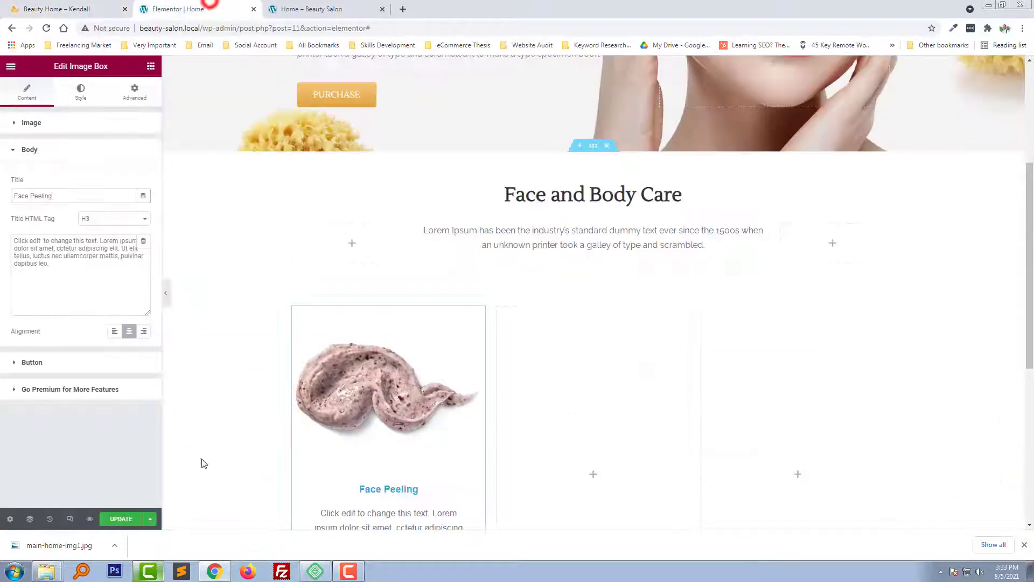
left_click(81, 291)
key("ctrl+a")
key("ctrl+v")
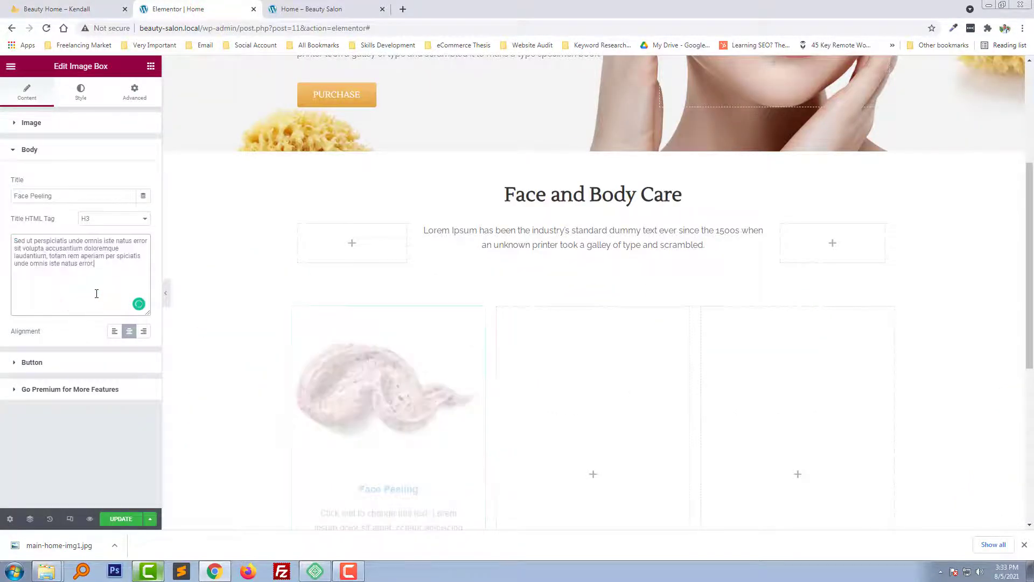
Set the image box button label to 'READ MORE'
left_click(24, 7)
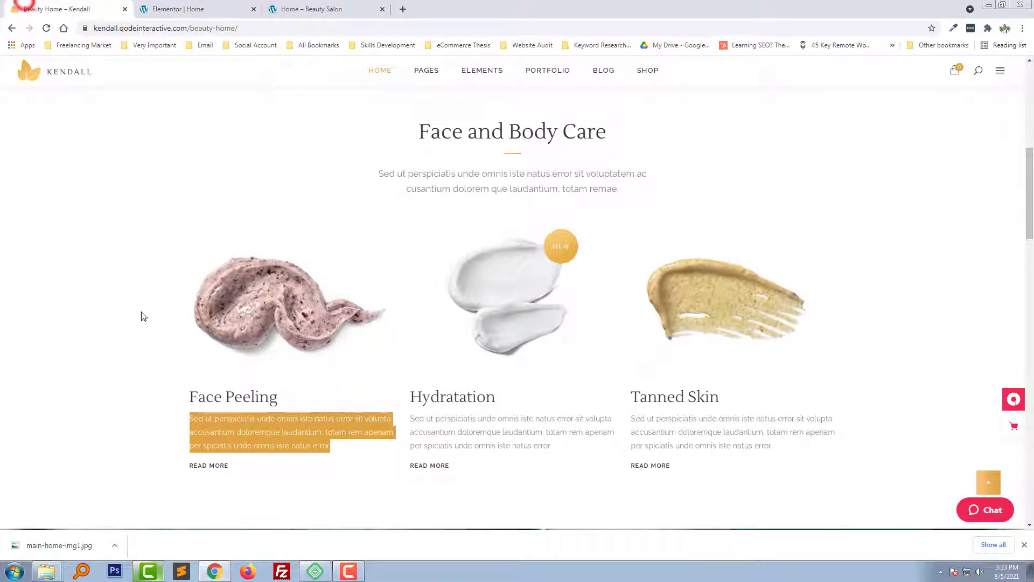
left_click(248, 468)
left_click(170, 8)
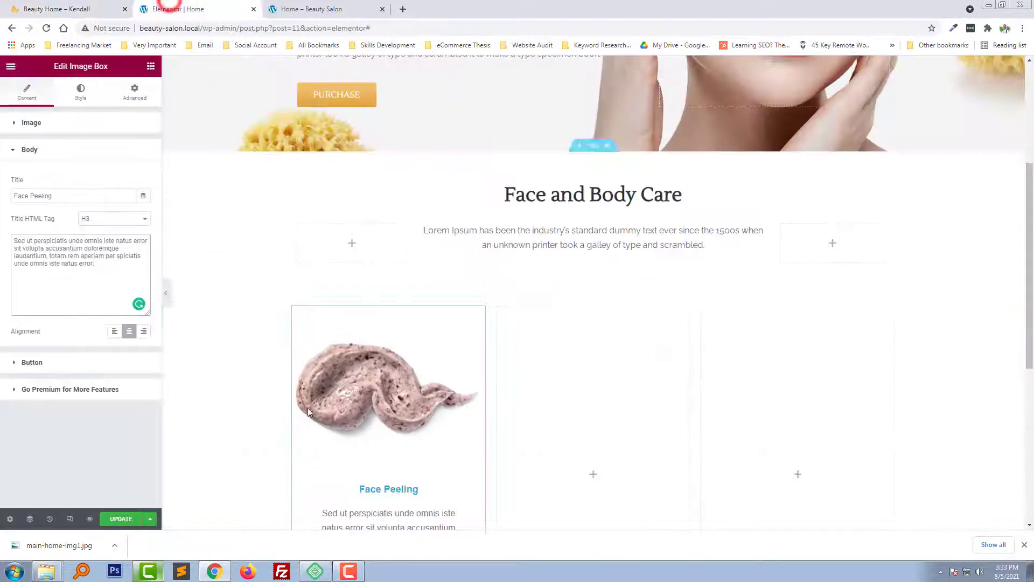
left_click(54, 366)
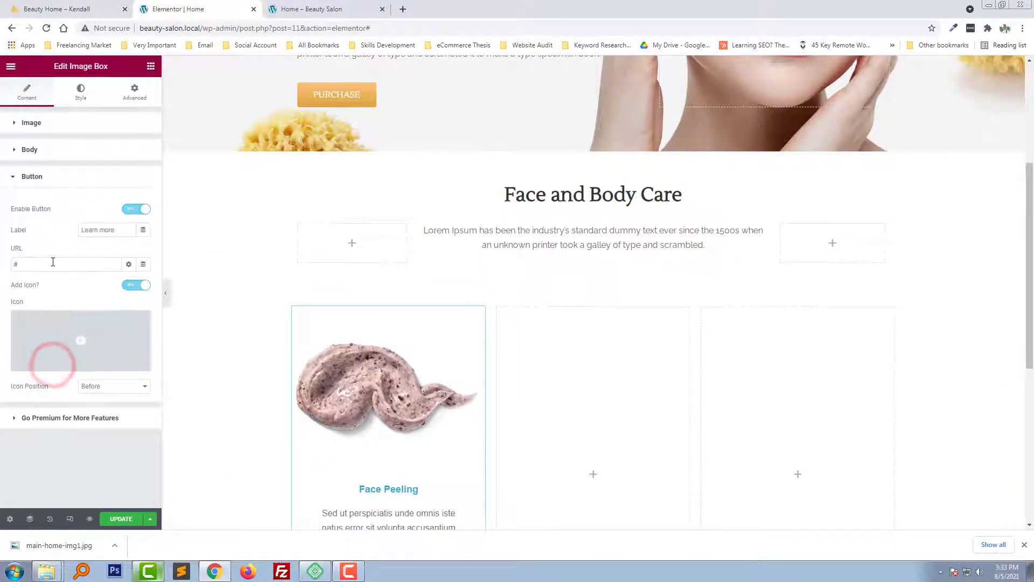
key("ctrl+v")
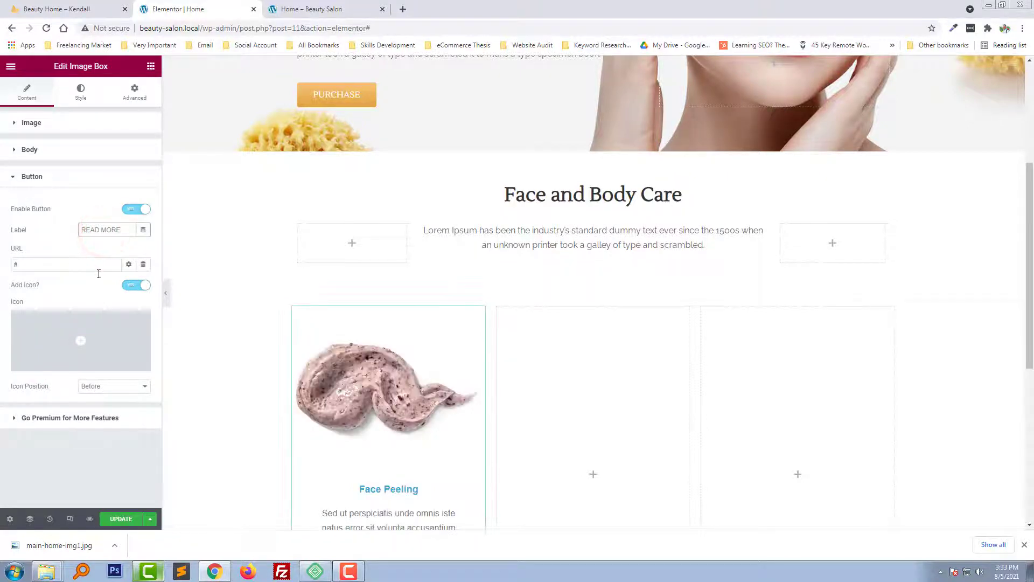
Inspect the text colour of the Face and Body Care heading
scroll(423, 358, "down", 1)
scroll(409, 477, "down", 3)
scroll(401, 436, "up", 2)
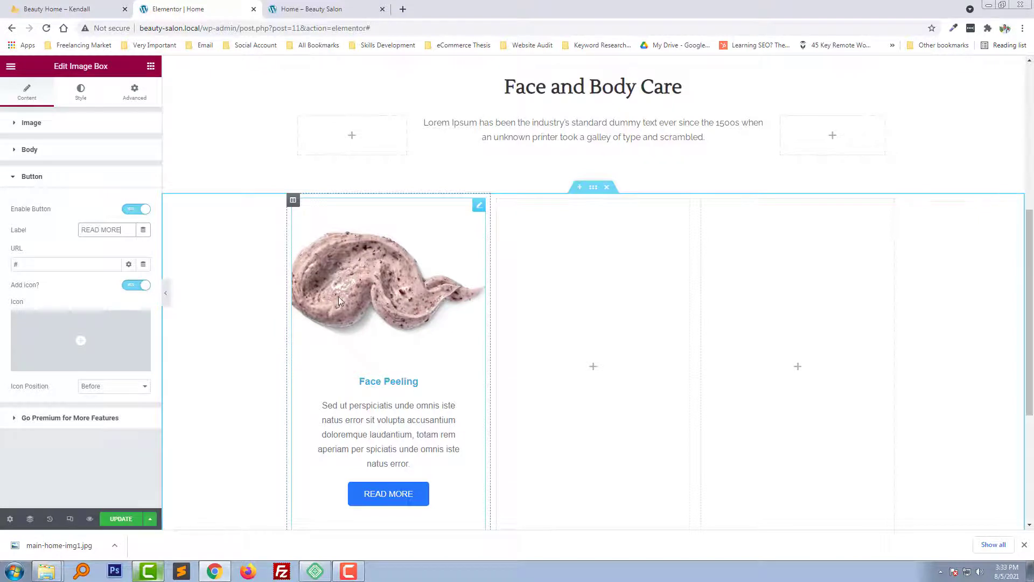
scroll(338, 299, "up", 1)
left_click(531, 141)
left_click(143, 150)
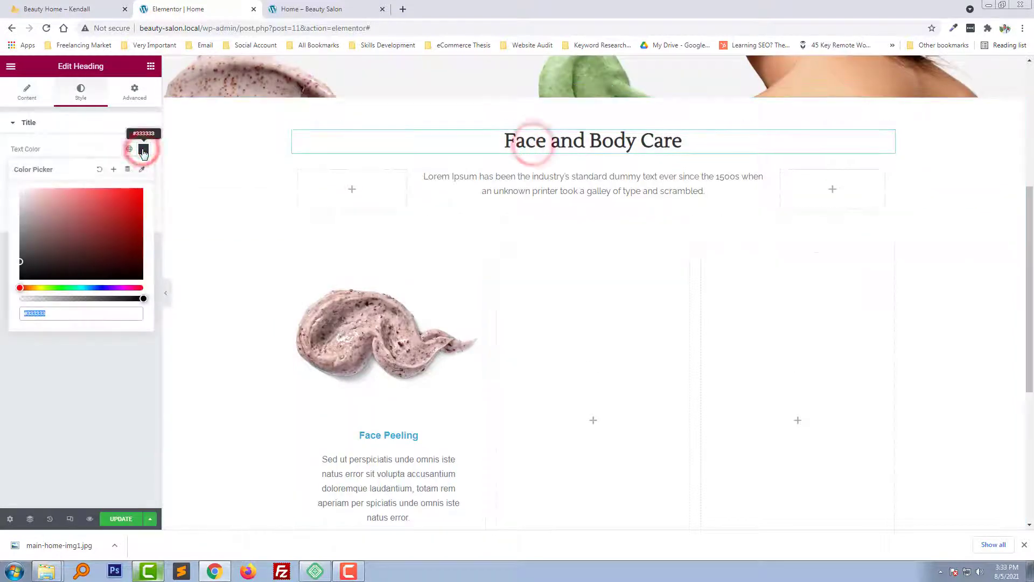
Review the Face and Body Care heading's colour and typography settings
left_click(143, 150)
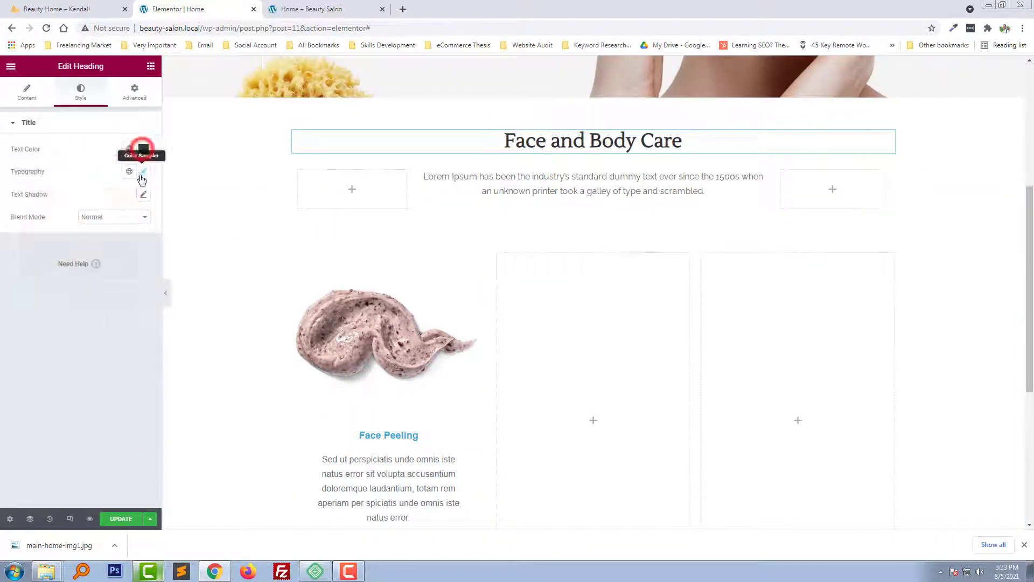
left_click(143, 171)
left_click(143, 171)
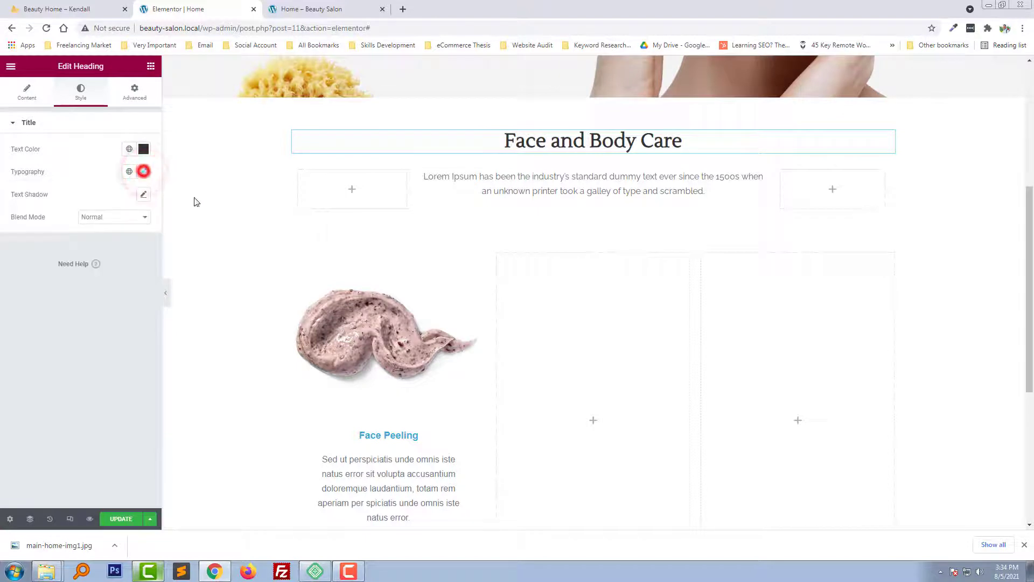
scroll(408, 389, "down", 1)
Set the Face Peeling box's Body title colour to dark grey #333333
left_click(404, 388)
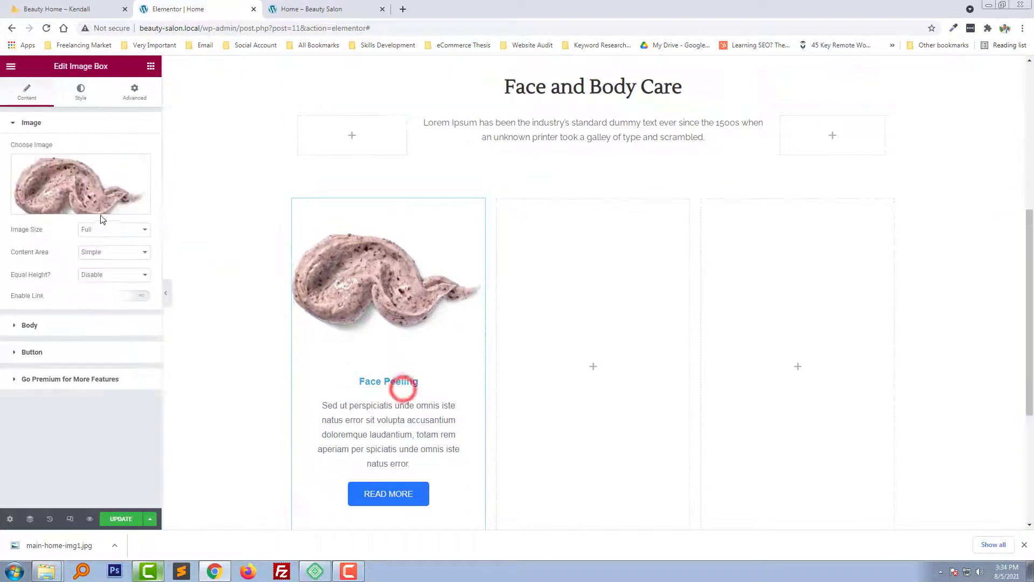
left_click(81, 100)
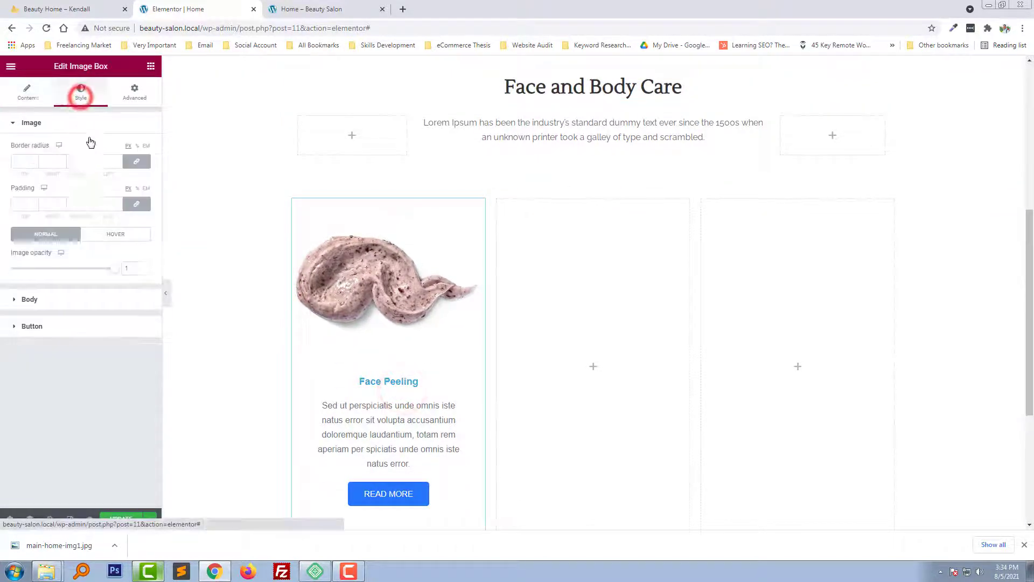
left_click(59, 299)
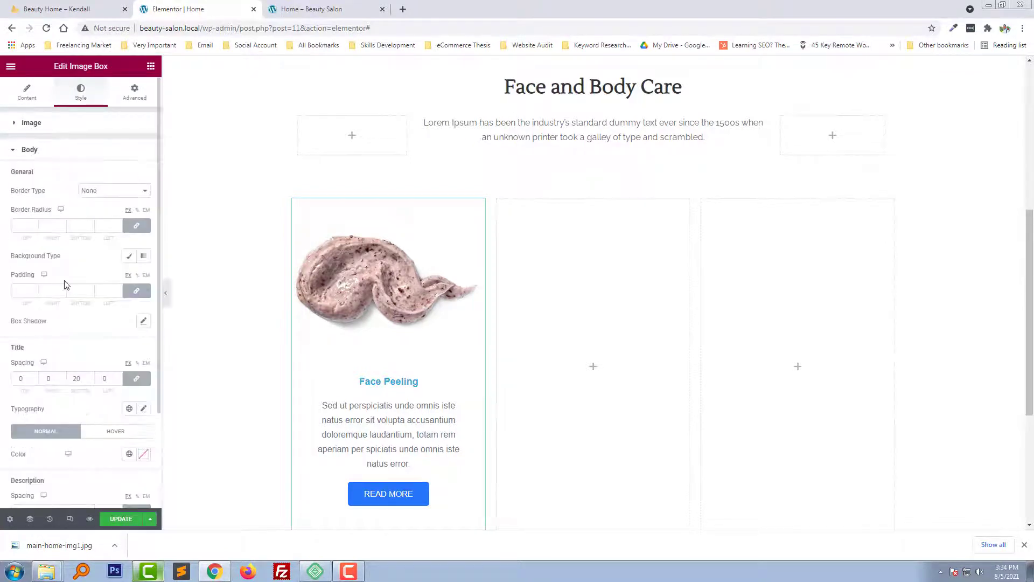
scroll(81, 269, "down", 2)
left_click(144, 350)
left_click(144, 349)
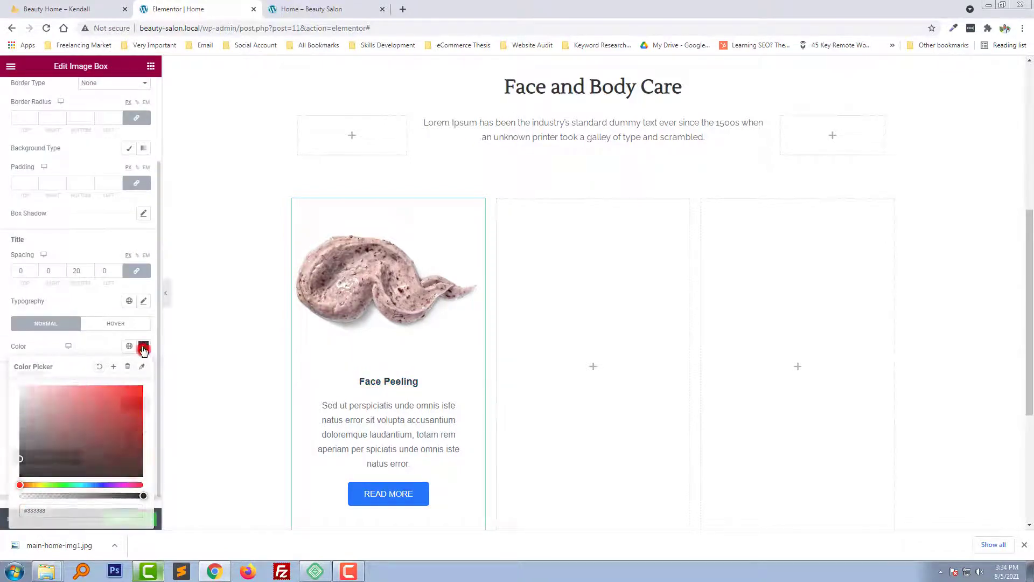
Set the Face Peeling title typography family to Lustria
left_click(143, 300)
left_click(107, 351)
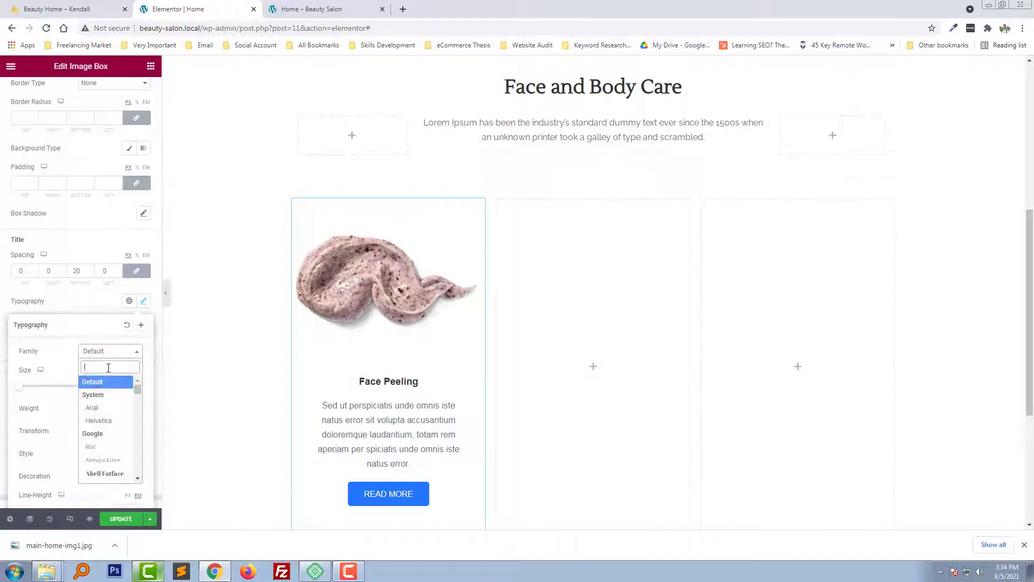
type("lust")
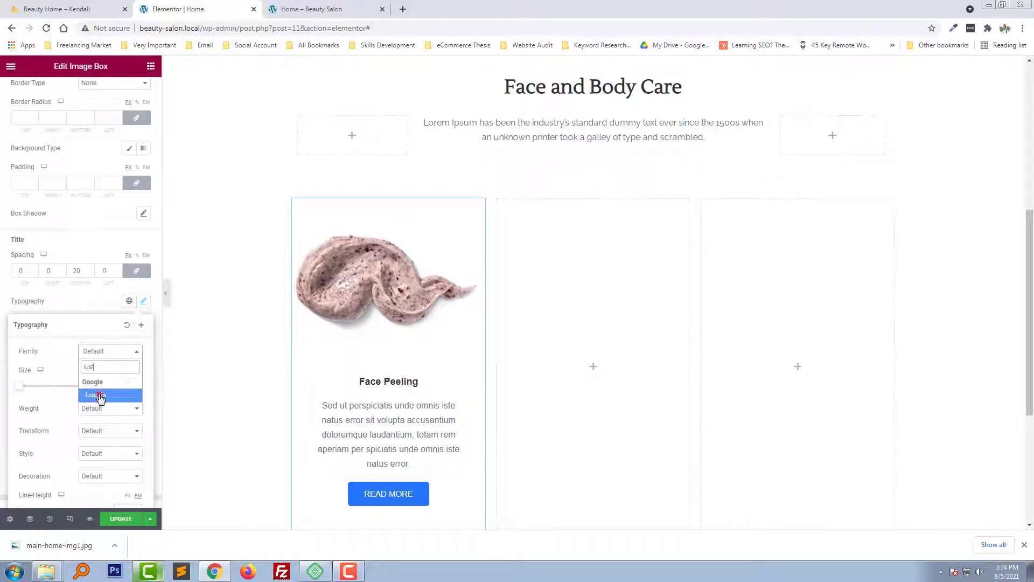
left_click(100, 397)
left_click(98, 298)
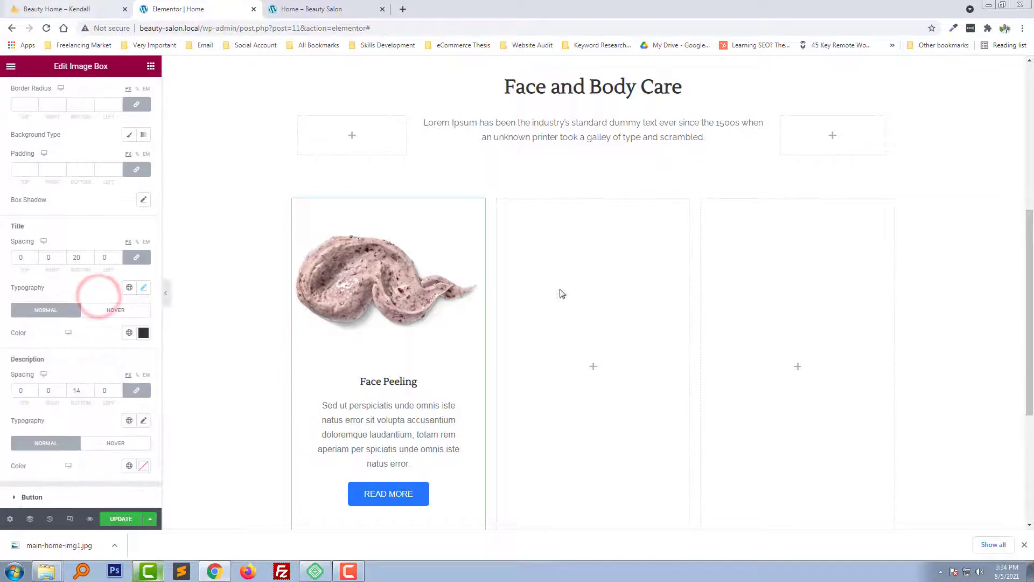
scroll(560, 293, "up", 5)
left_click(367, 257)
Copy the golden hex value from the PURCHASE button's second colour
left_click(143, 320)
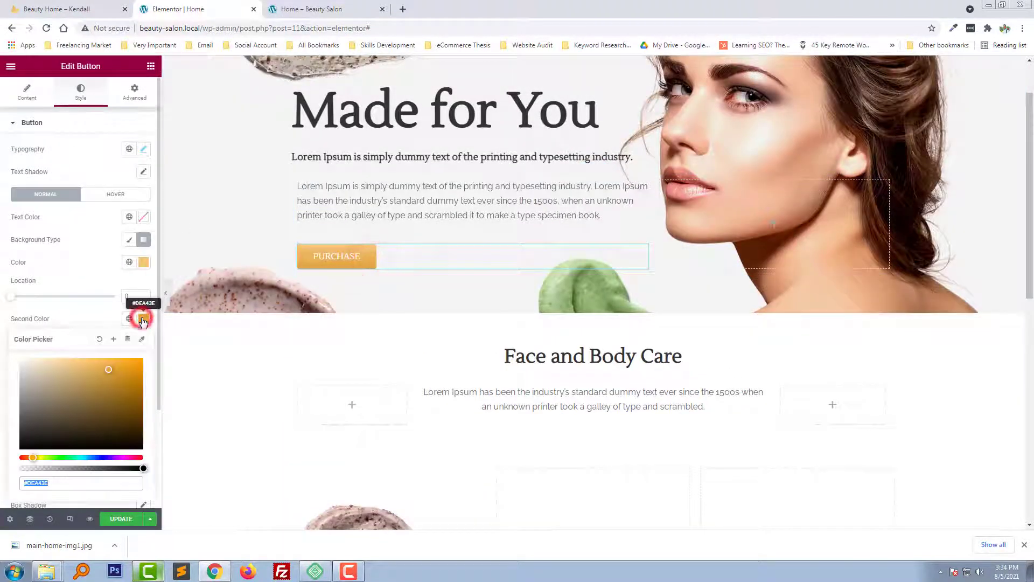
left_click(55, 479)
scroll(400, 269, "down", 10)
Give the READ MORE button a Classic background in golden #DEA43B
left_click(412, 253)
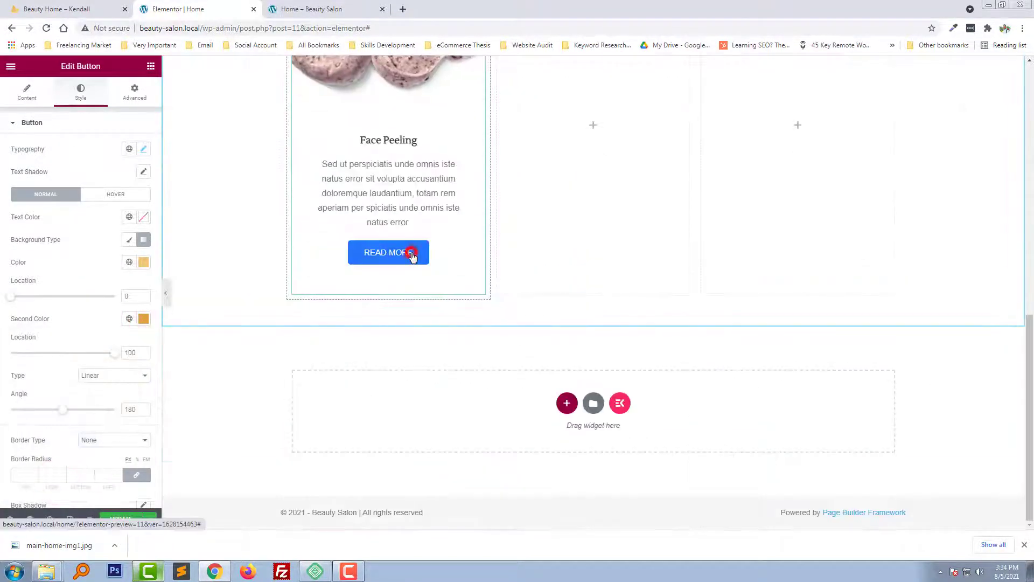
left_click(41, 324)
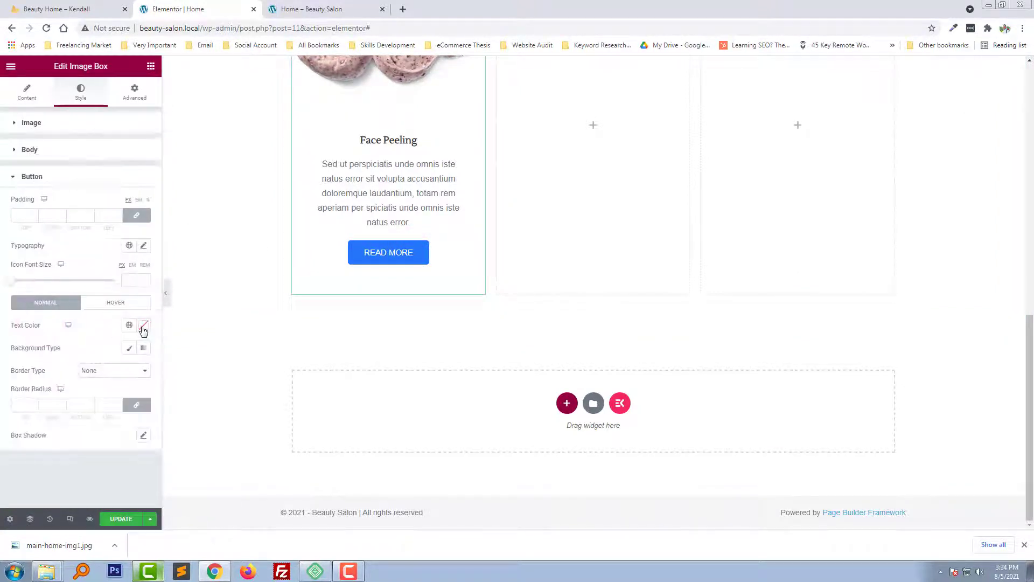
left_click(132, 348)
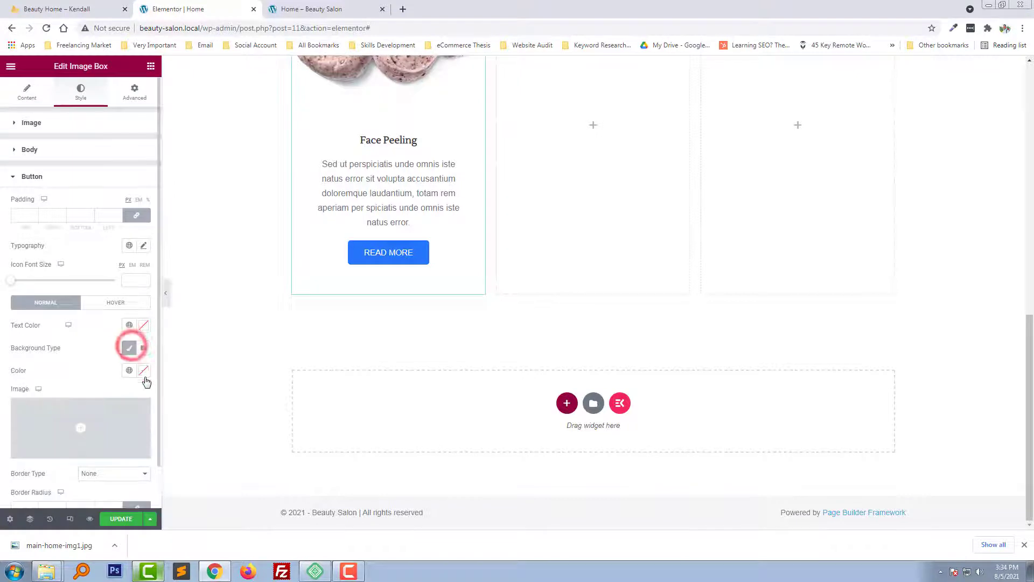
left_click(144, 371)
type("#DEA43B")
left_click(144, 371)
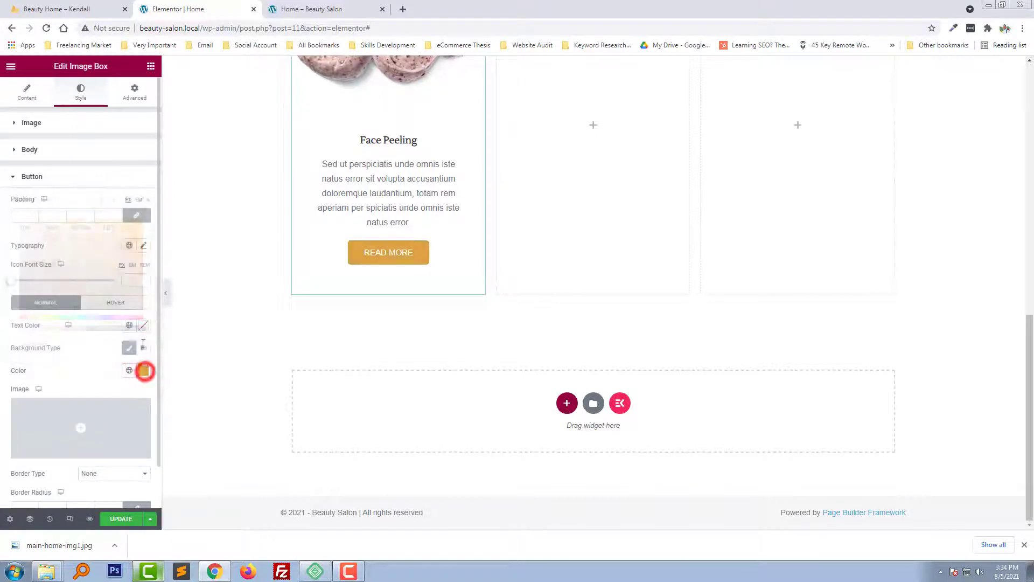
Set the READ MORE button text colour to white #FFFFFF, checking against the reference
left_click(143, 325)
left_click_drag(44, 410, 41, 420)
left_click_drag(5, 476, 5, 479)
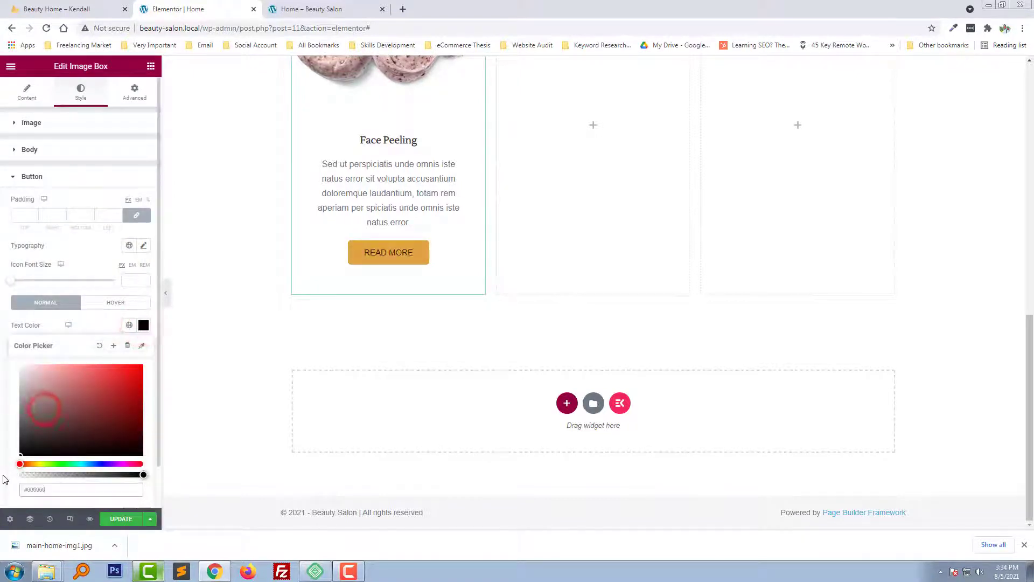
left_click_drag(56, 431, 19, 367)
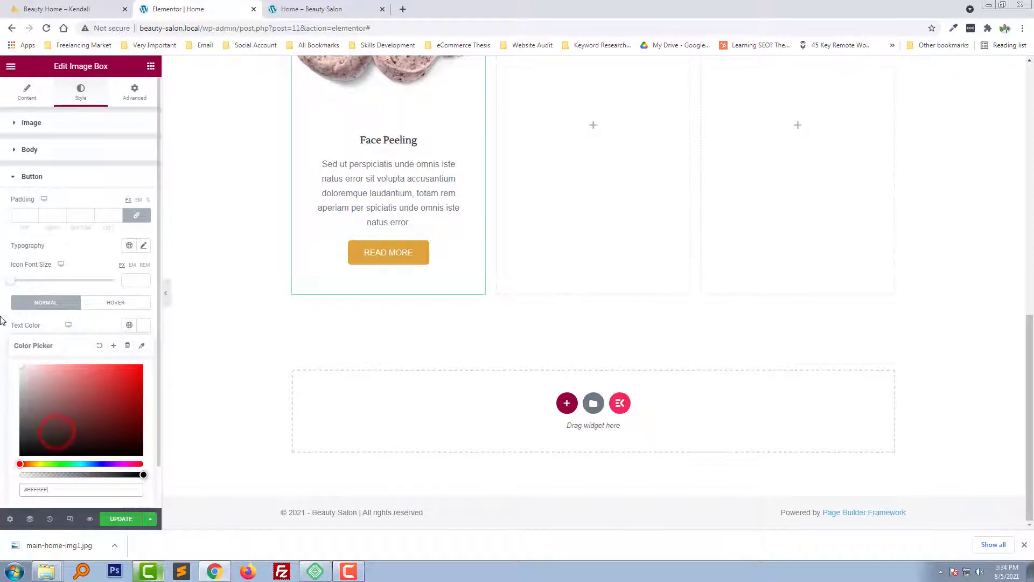
left_click(56, 9)
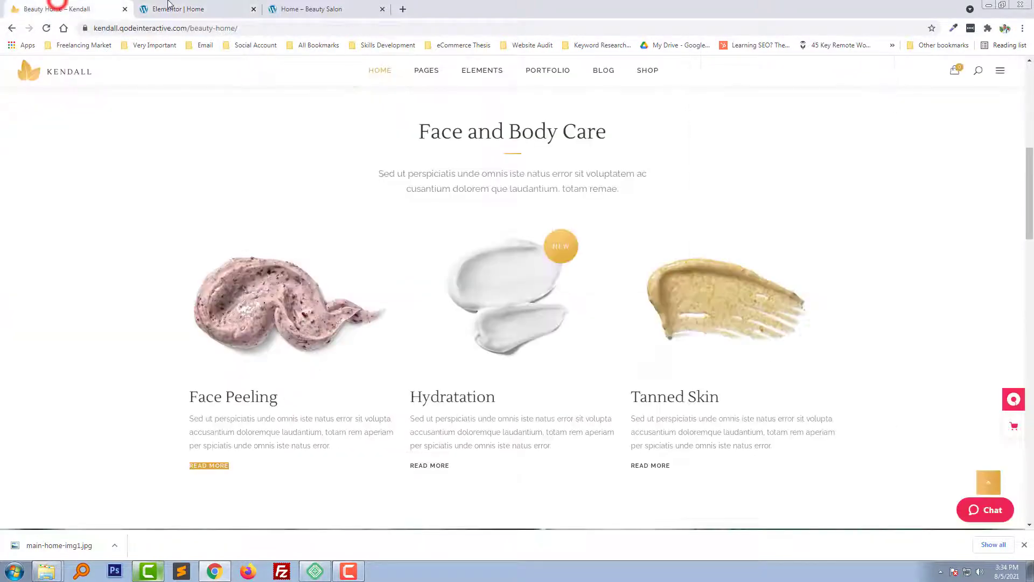
left_click(205, 5)
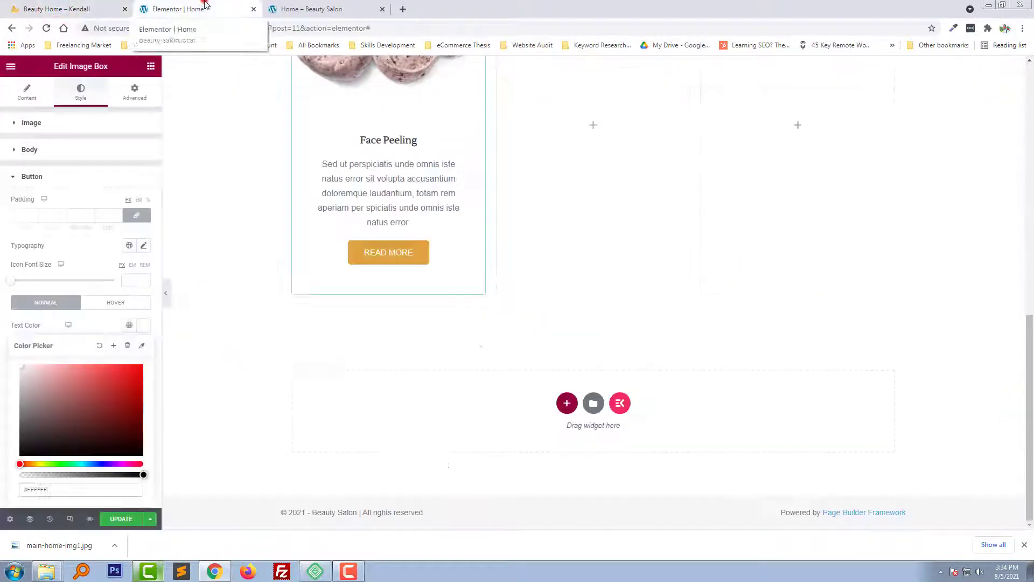
left_click(222, 302)
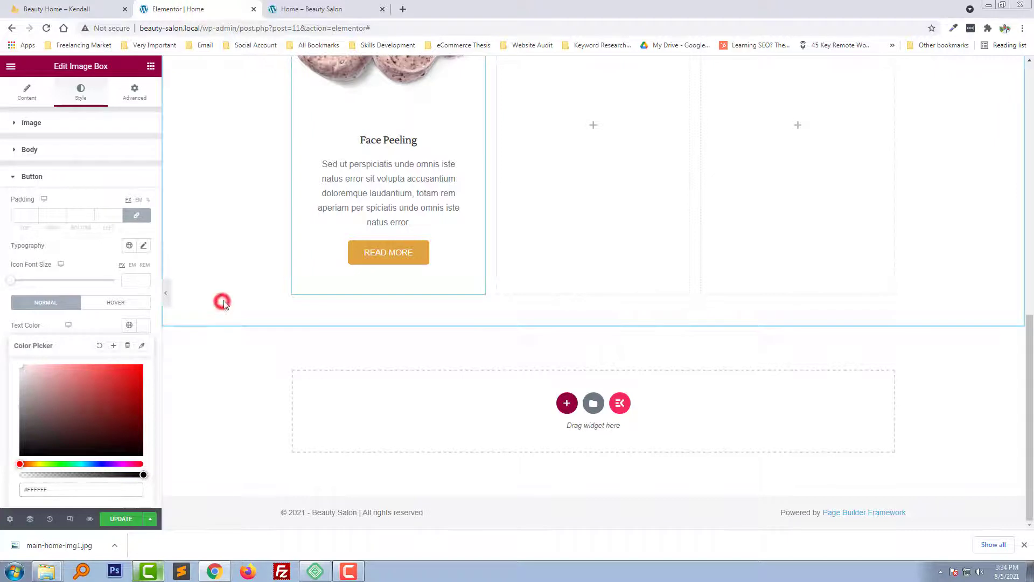
left_click(142, 325)
scroll(387, 328, "up", 3)
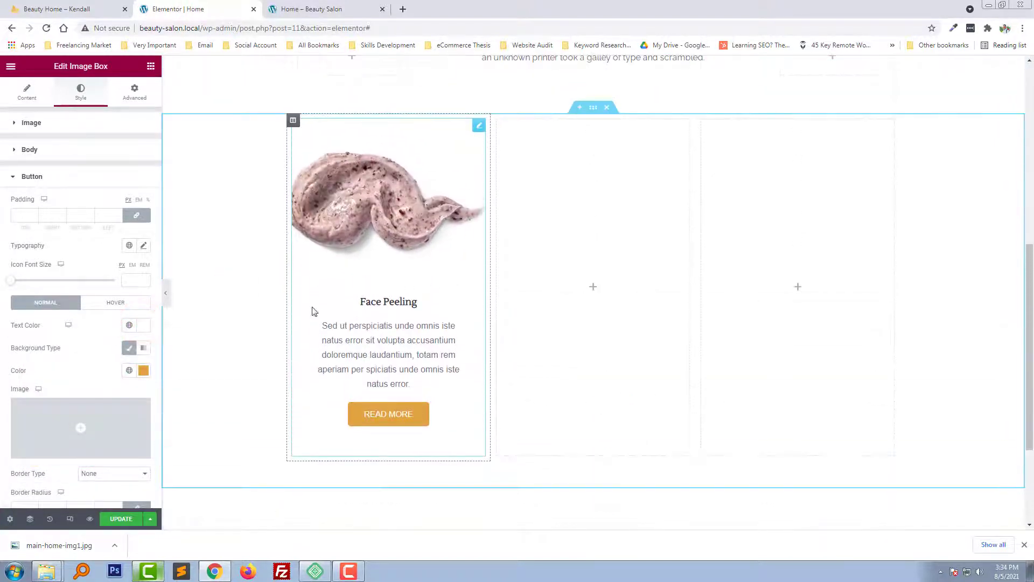
Set the body border radius to 0 and unlinked padding to 0, 10, 0, 10 px
left_click(64, 149)
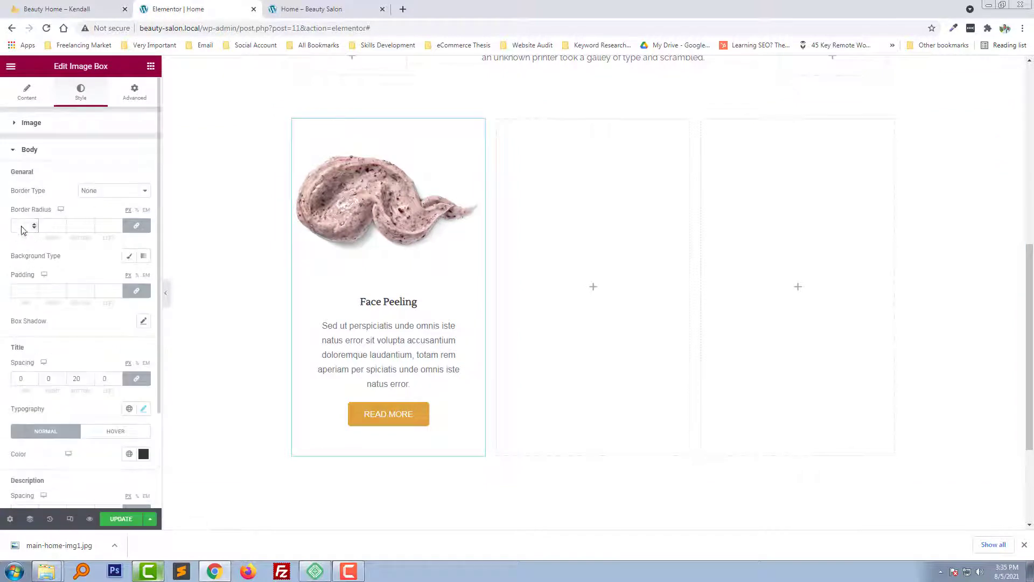
left_click(21, 224)
left_click(27, 291)
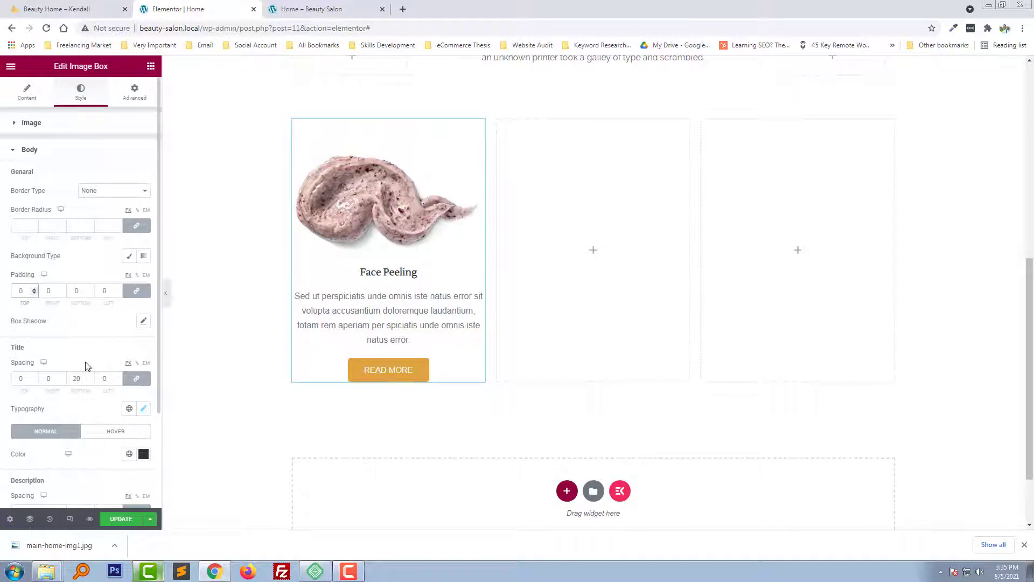
left_click(142, 291)
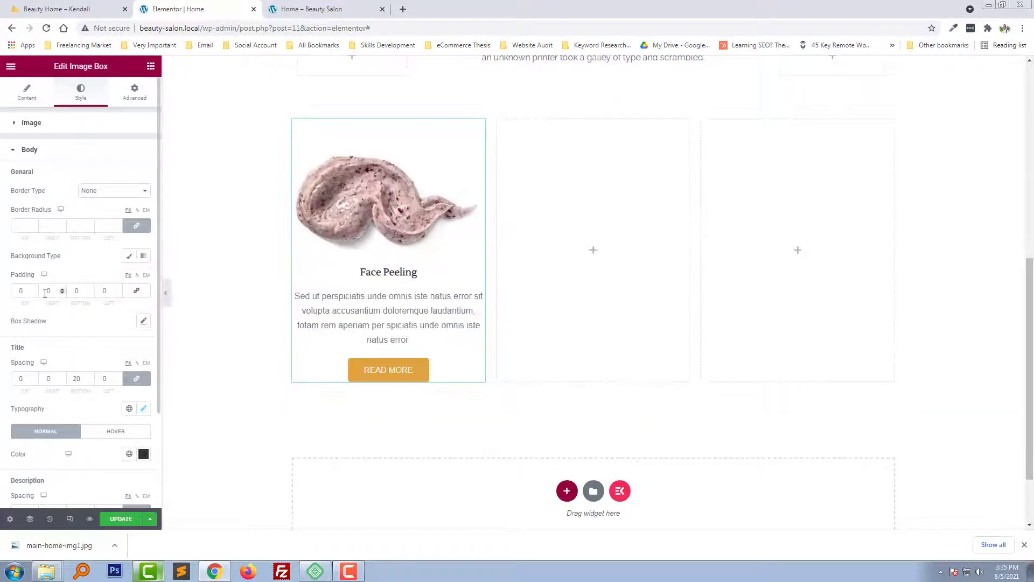
type("5")
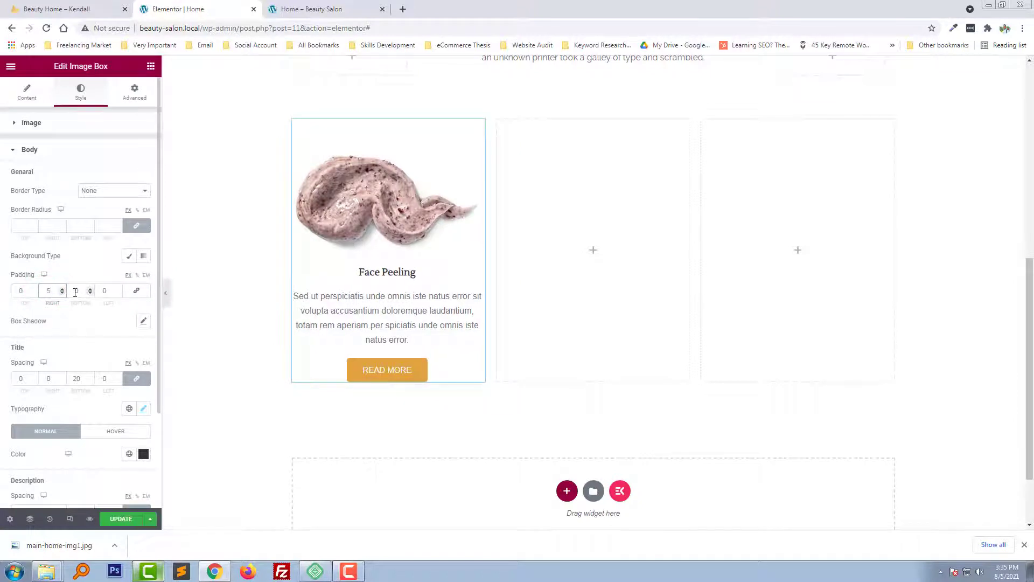
left_click(105, 291)
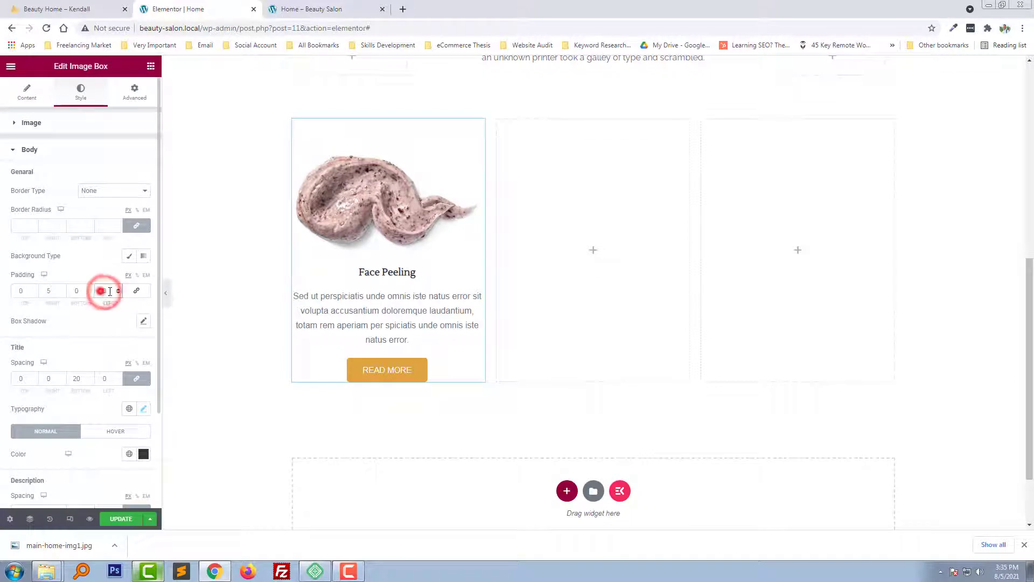
type("5")
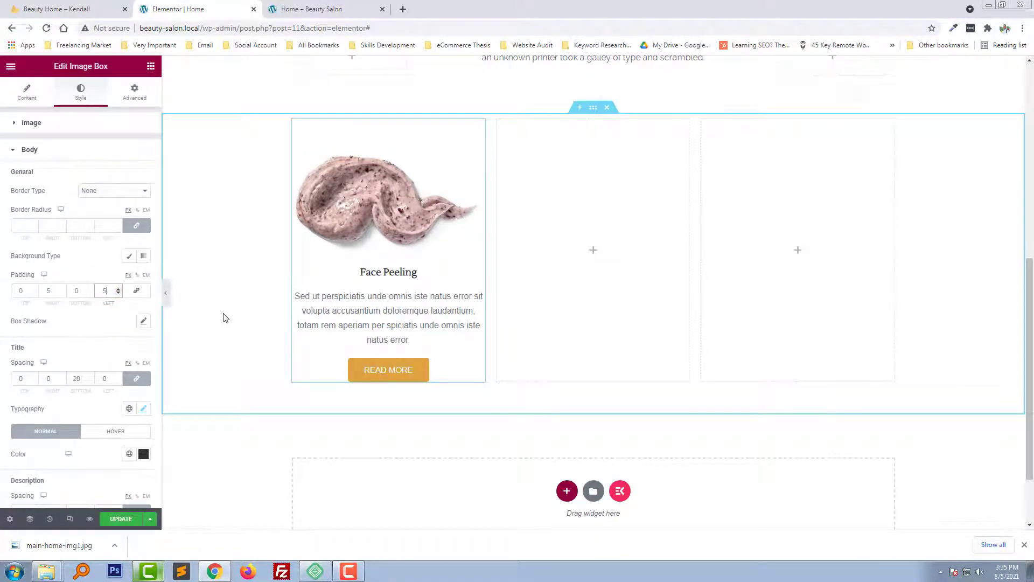
key("BackSpace")
type("0")
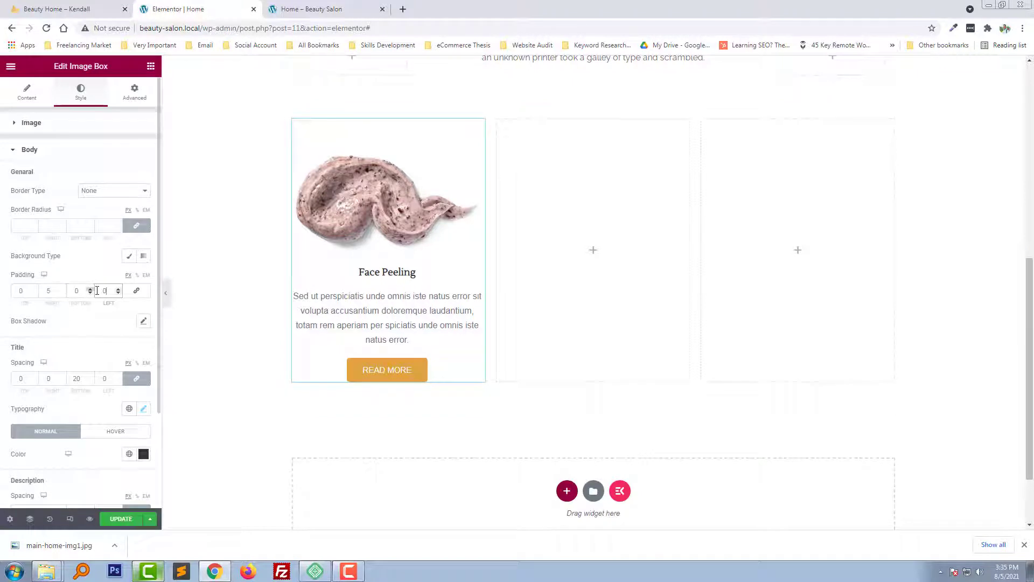
type("10")
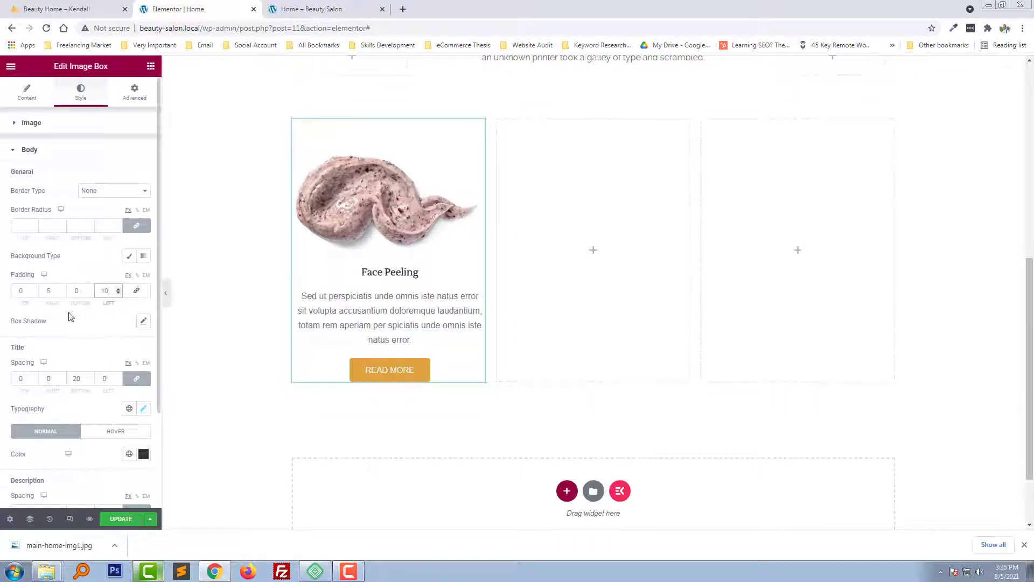
type("10")
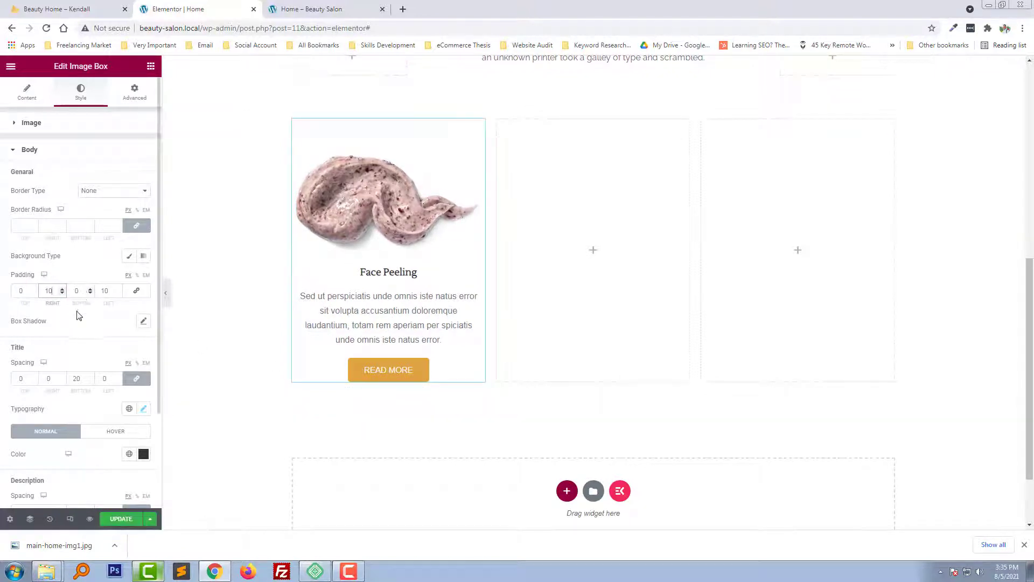
left_click(135, 92)
Unlink the widget's Advanced padding and set its bottom padding to 2
left_click(137, 205)
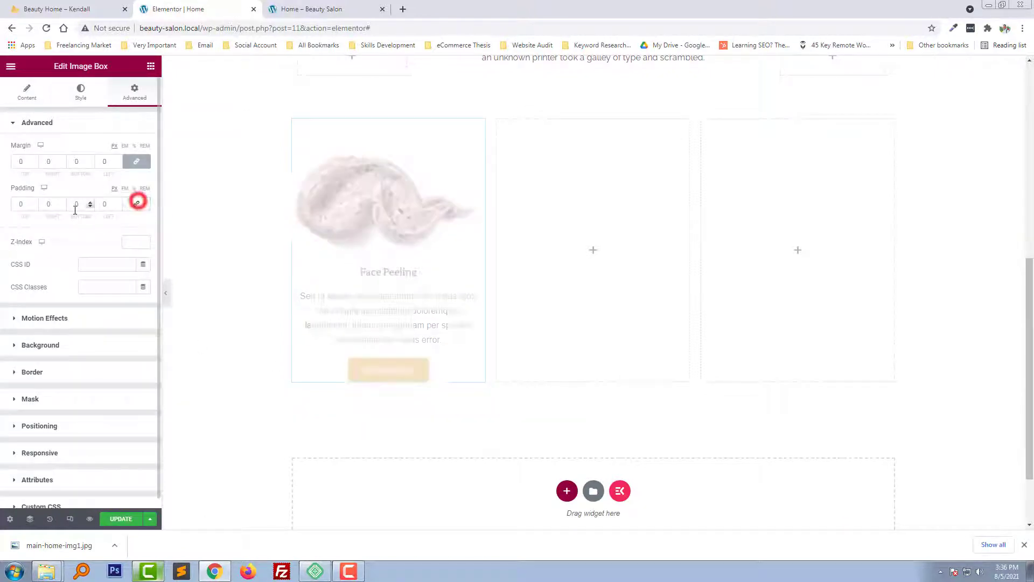
left_click(74, 205)
type("2")
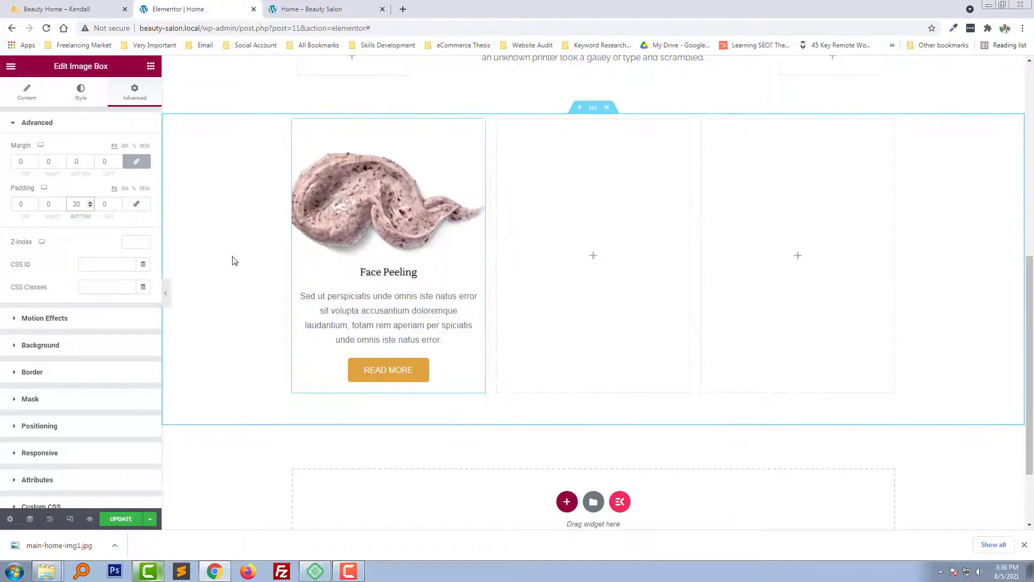
Copy the Face Peeling image box and paste it into the middle and third columns
right_click(407, 140)
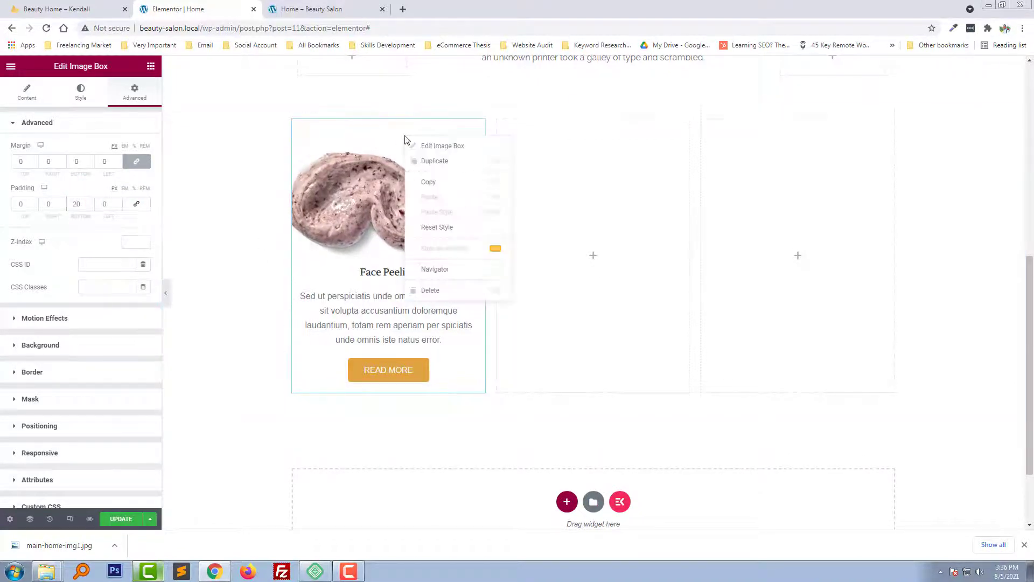
left_click(428, 180)
right_click(527, 169)
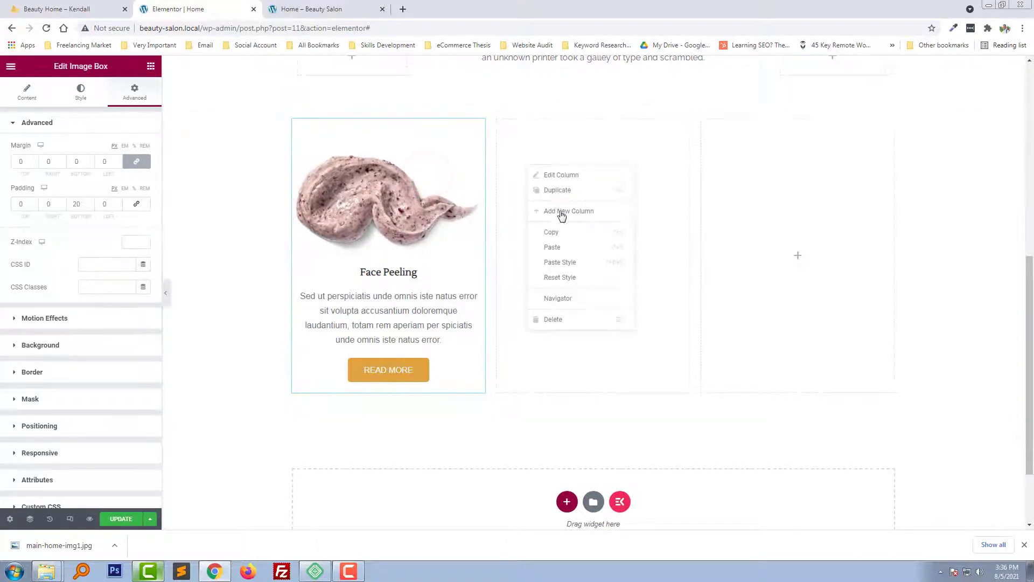
left_click(633, 246)
right_click(753, 229)
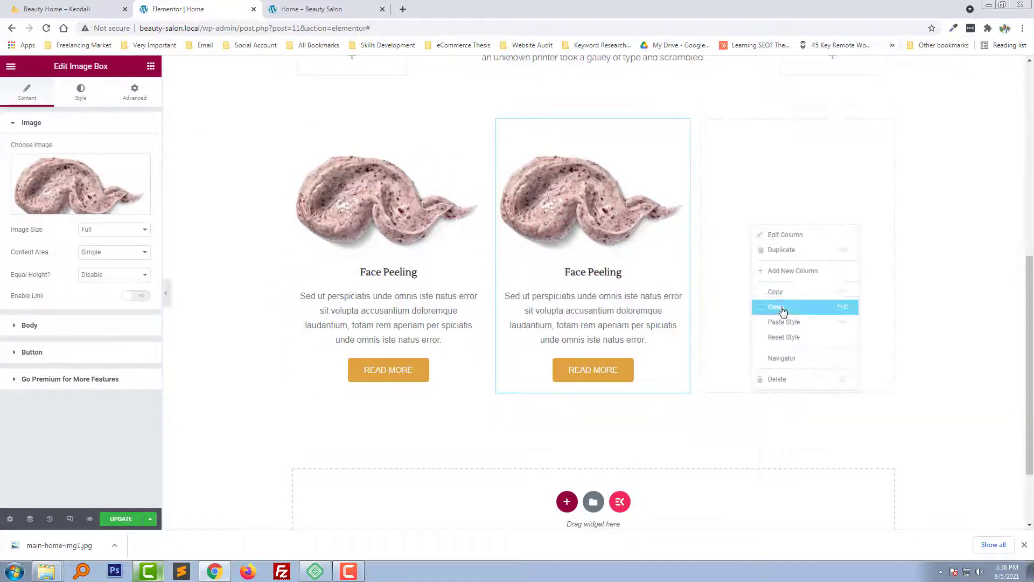
left_click(780, 307)
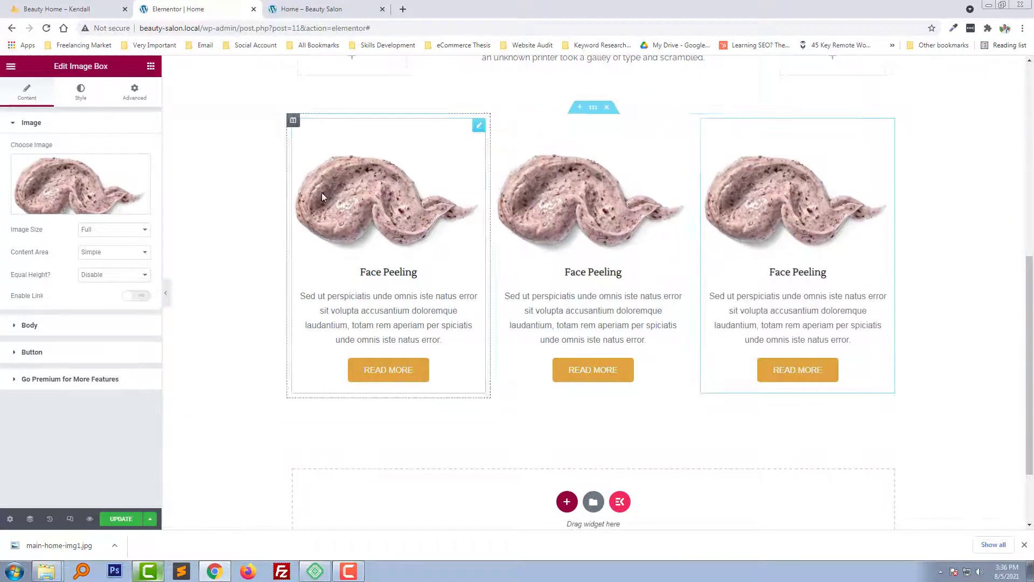
Copy the demo's Hydratation heading and save its cream image as main-home-img2.jpg
left_click(78, 7)
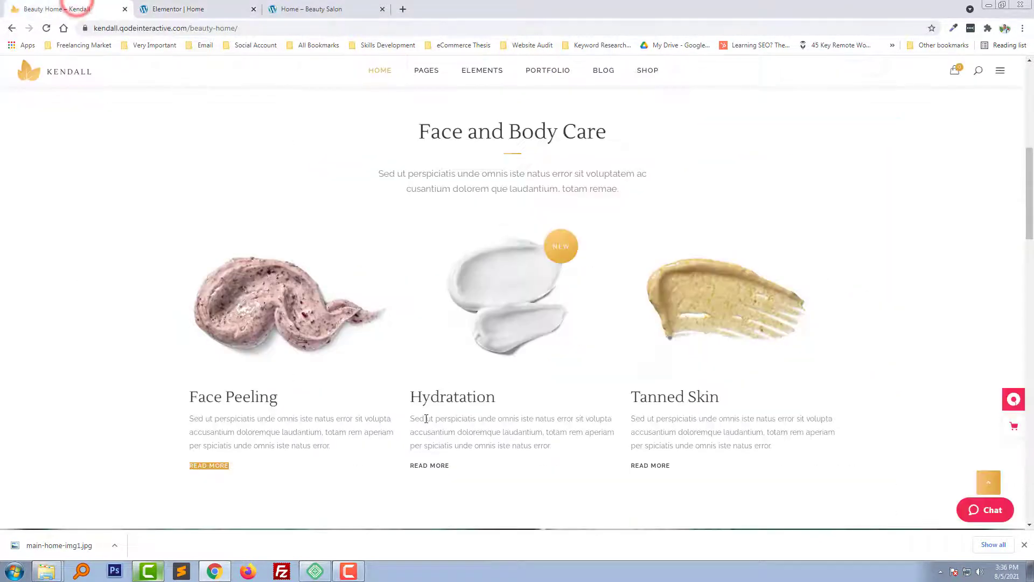
double_click(417, 397)
right_click(530, 291)
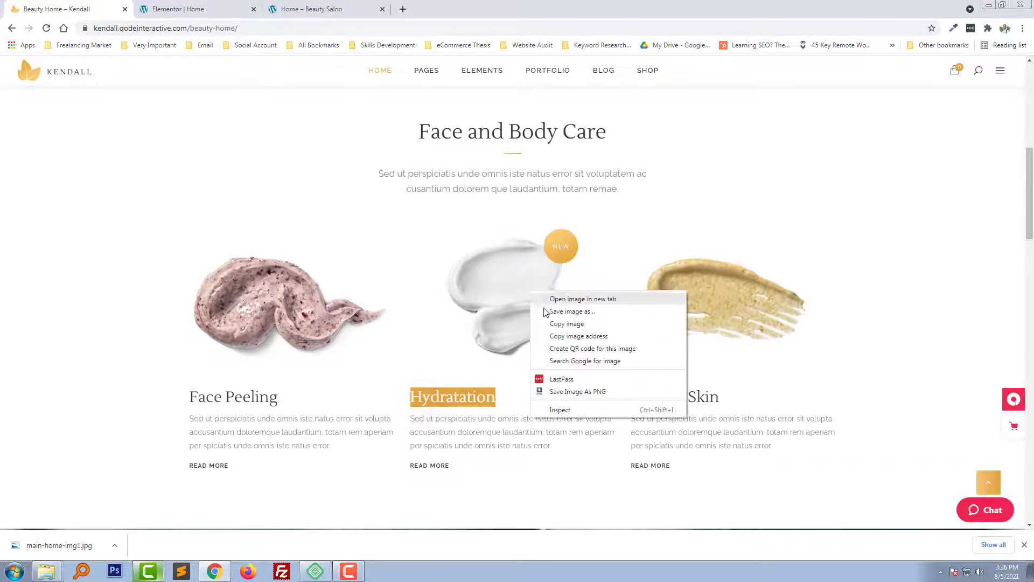
left_click(553, 315)
key("Return")
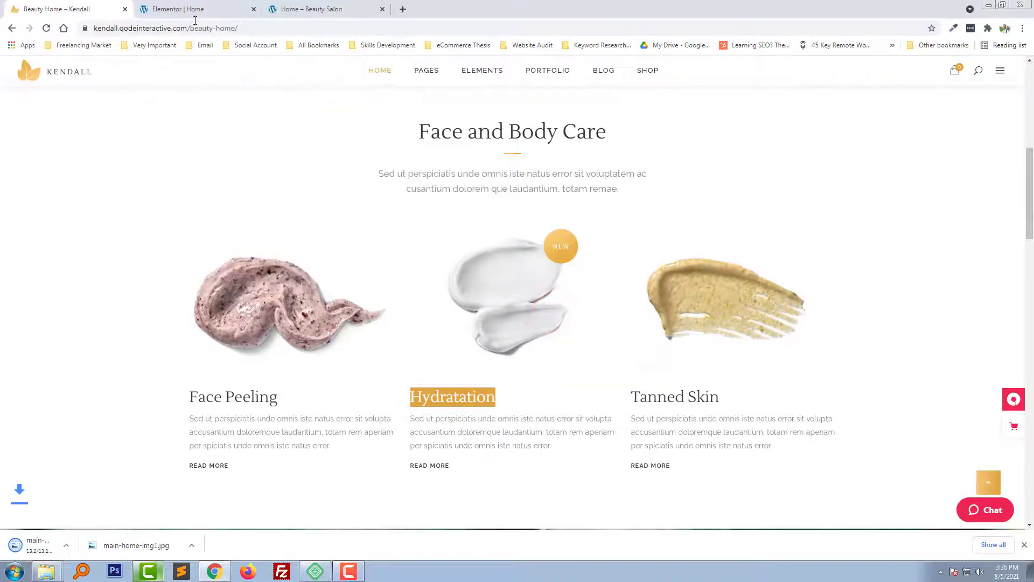
left_click(181, 7)
left_click(622, 236)
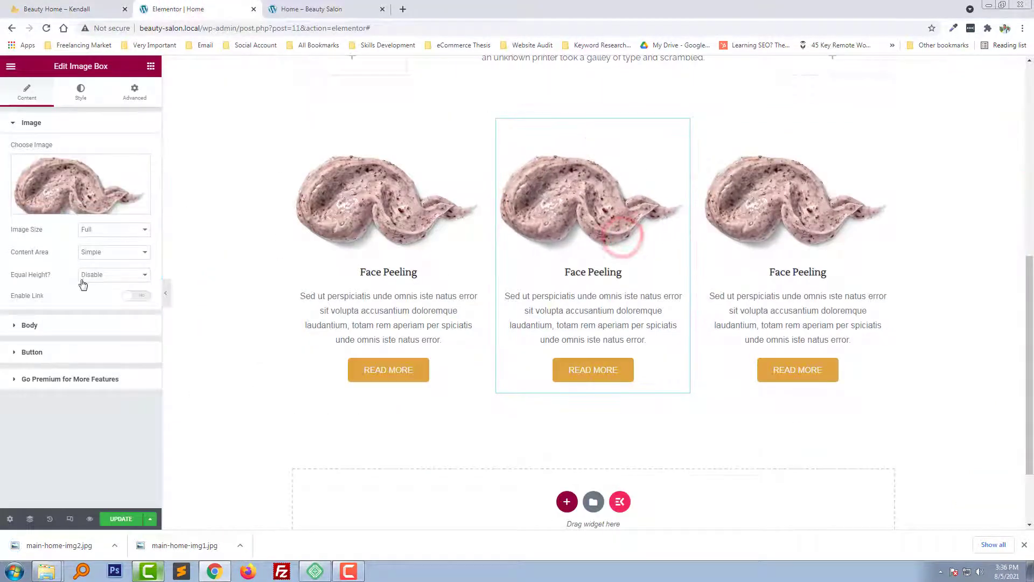
Title the middle box 'Hydratation' and insert the uploaded main-home-img2.jpg as its picture
left_click(79, 327)
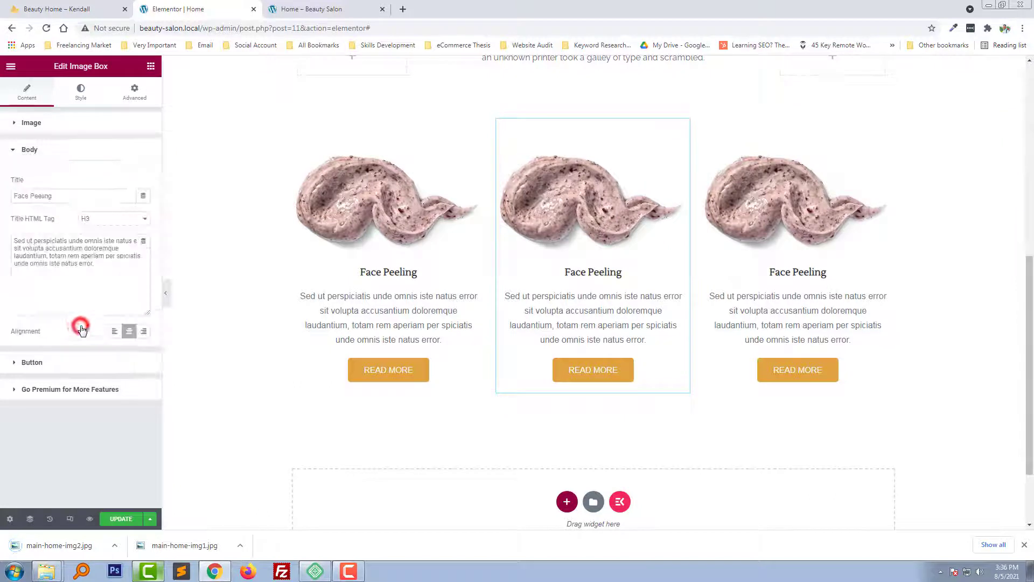
key("ctrl+v")
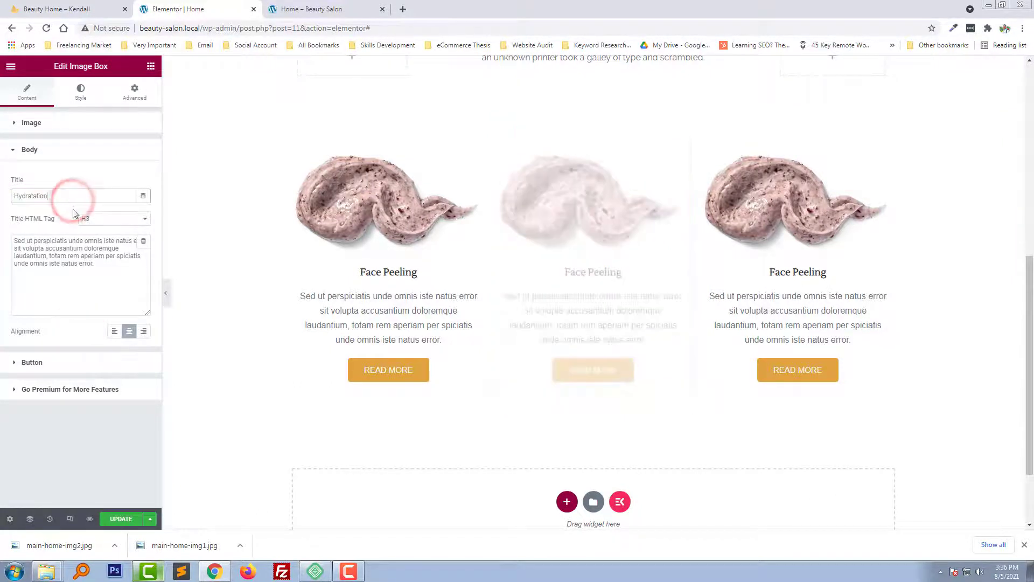
left_click(64, 122)
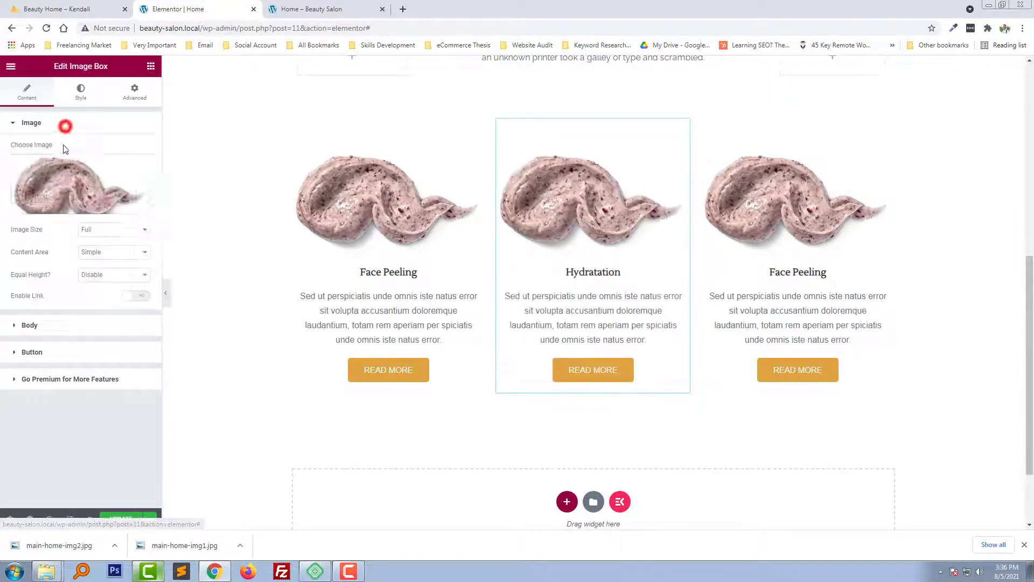
left_click(85, 186)
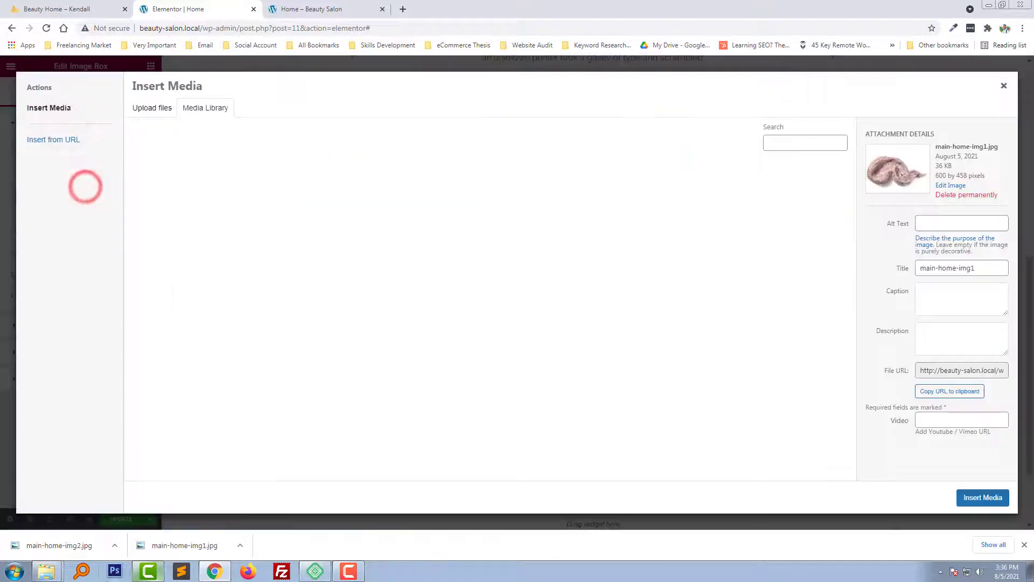
left_click(114, 546)
left_click(128, 510)
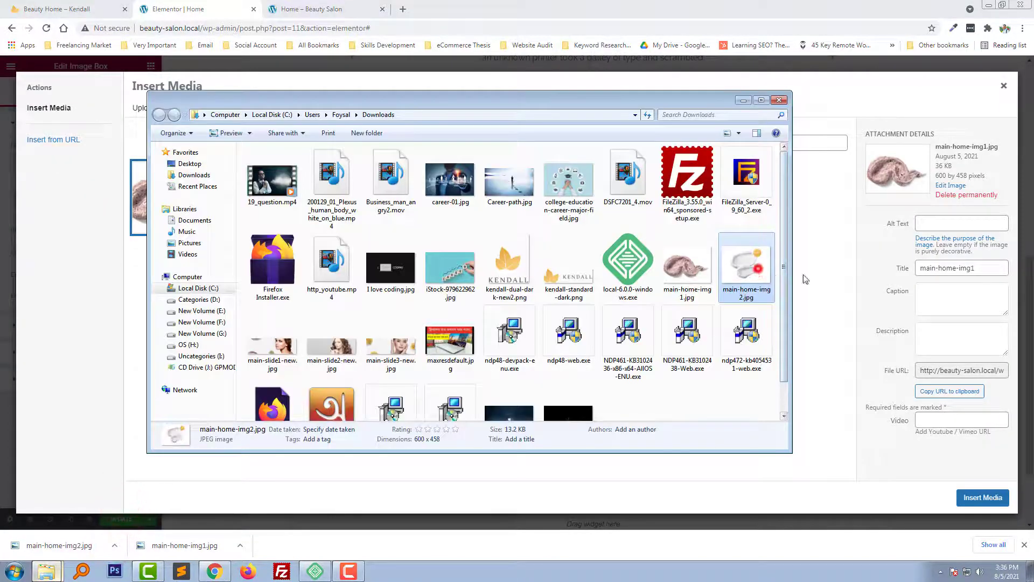
left_click_drag(805, 278, 829, 279)
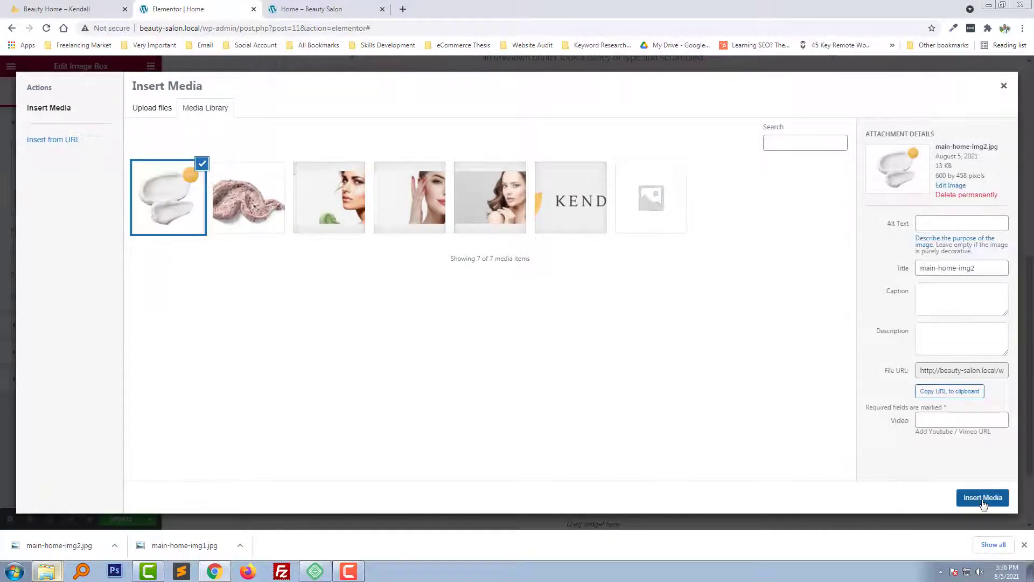
left_click(990, 497)
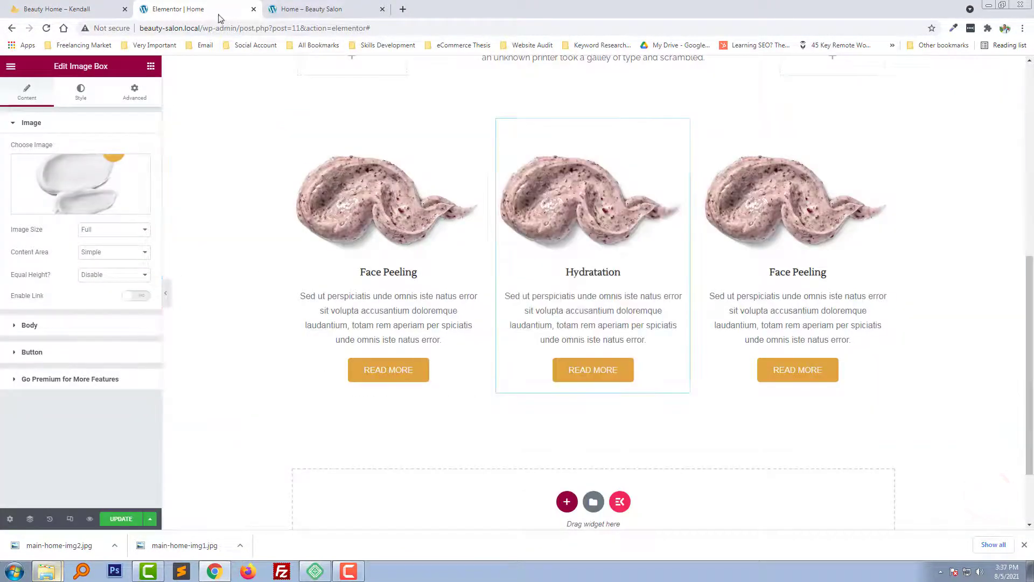
left_click(46, 6)
Copy the demo's Tanned Skin heading and save its gold image as main-home-img3.jpg
left_click_drag(635, 398, 736, 399)
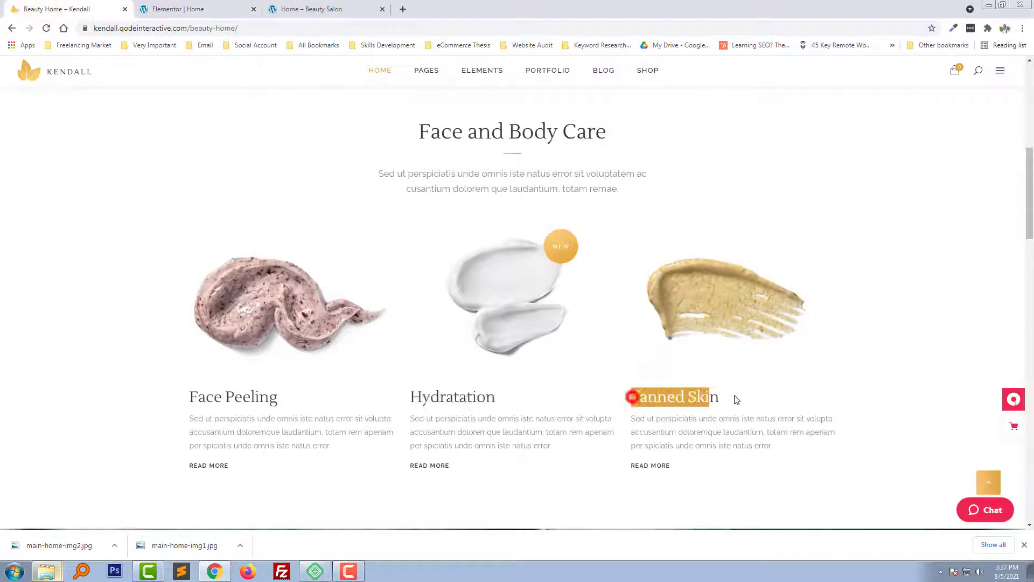
right_click(715, 287)
left_click(735, 313)
key("Return")
left_click(177, 9)
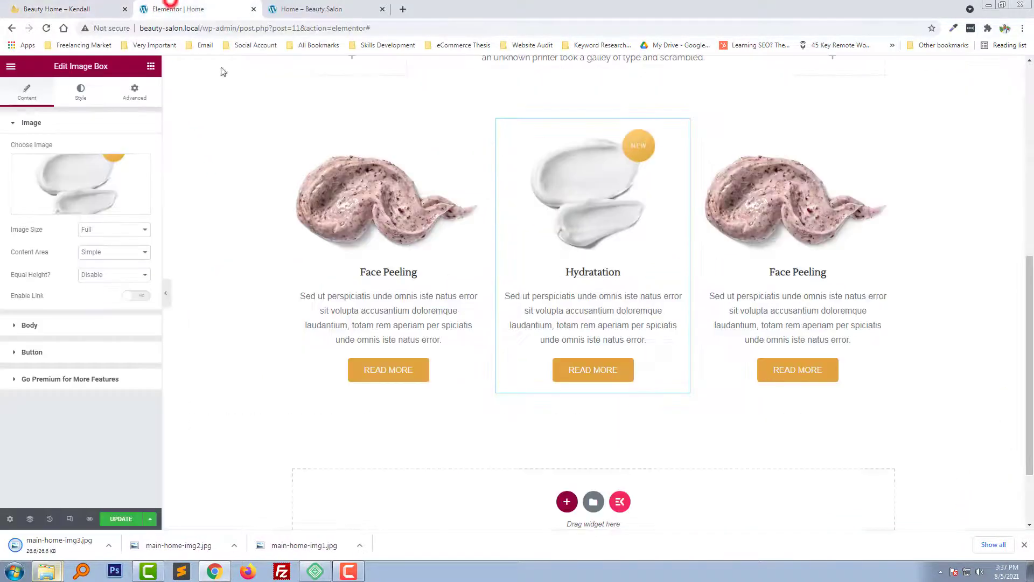
Retitle the third image box from 'Face Peeling' to 'Tanned Skin'
left_click(771, 262)
left_click(70, 325)
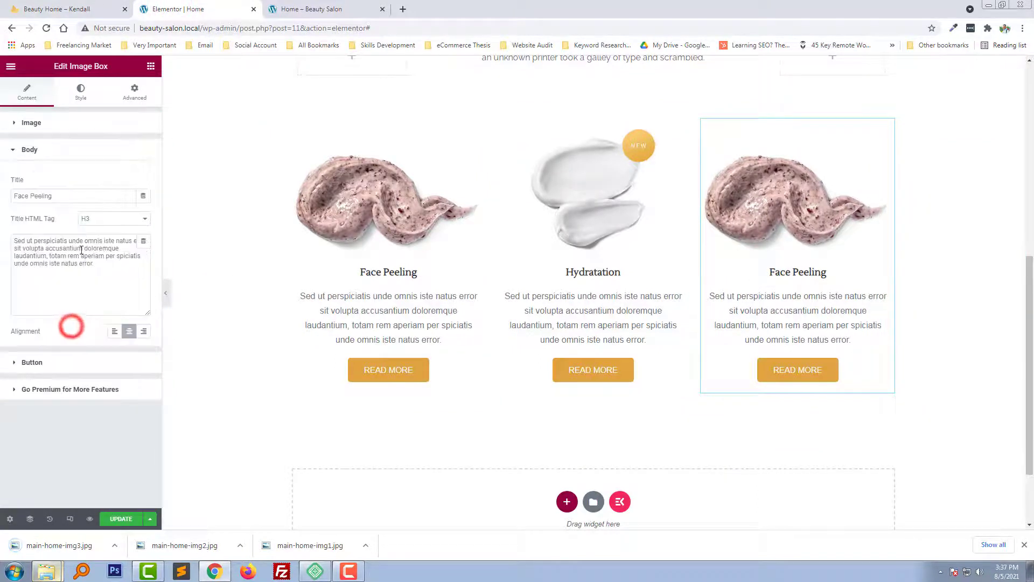
triple_click(46, 198)
key("ctrl+v")
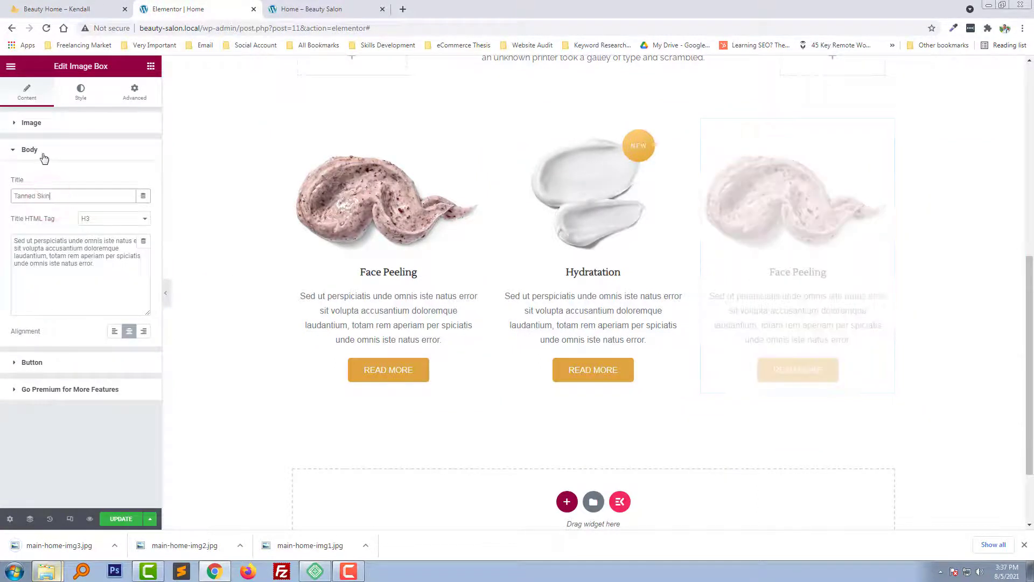
left_click(42, 152)
Upload main-home-img3.jpg and insert it as the third box's image
left_click(33, 124)
left_click(69, 209)
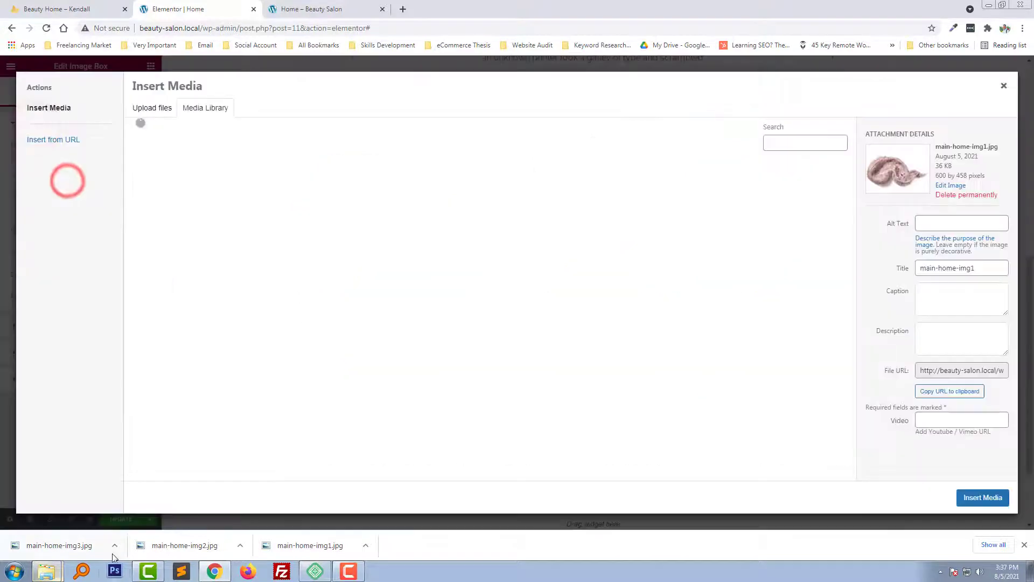
left_click(115, 545)
left_click(128, 510)
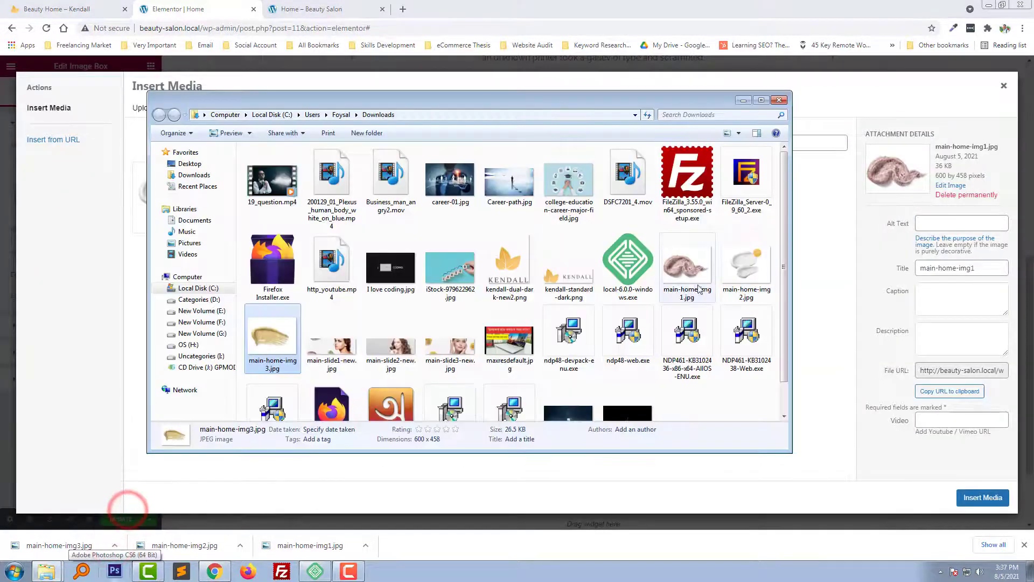
left_click_drag(276, 367, 814, 383)
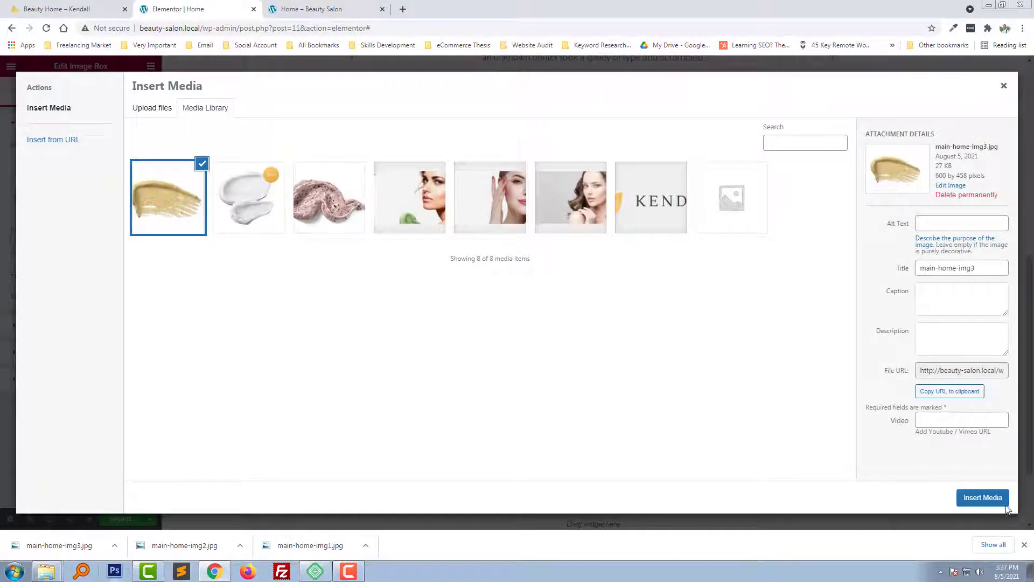
left_click(996, 498)
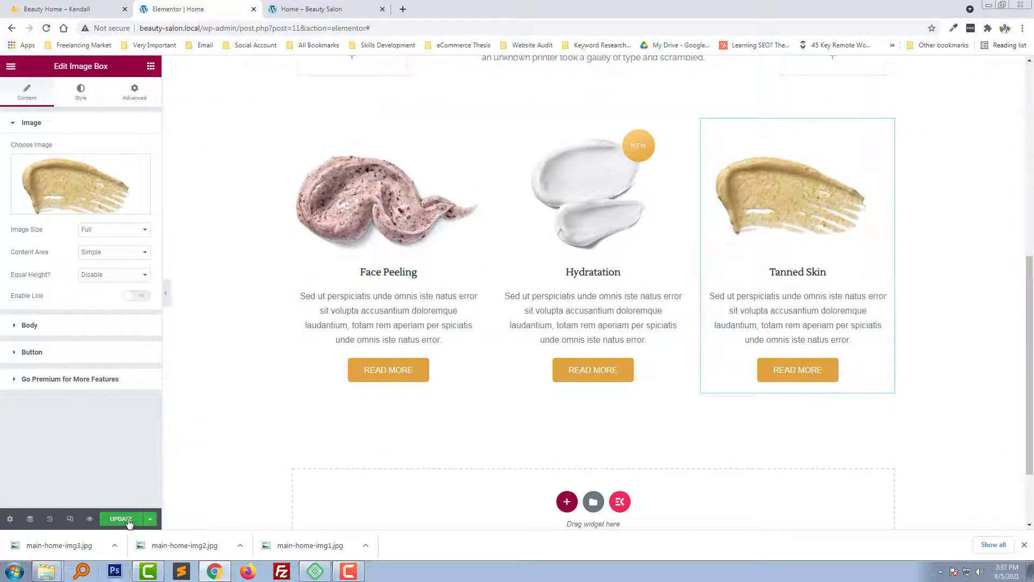
Close the downloads bar and bring up the live 'Home – Beauty Salon' page
left_click(1025, 546)
scroll(678, 517, "up", 4)
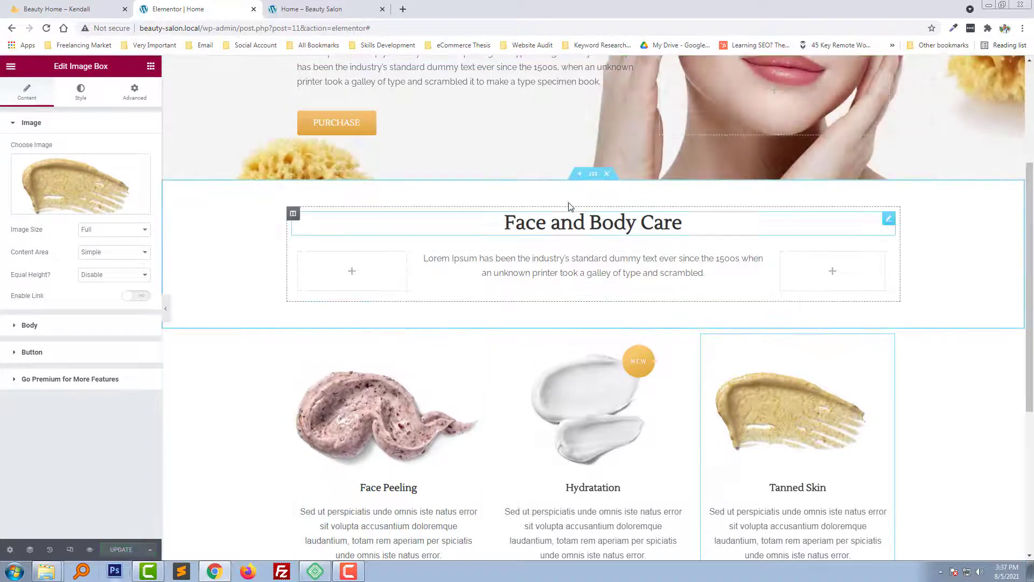
left_click(318, 7)
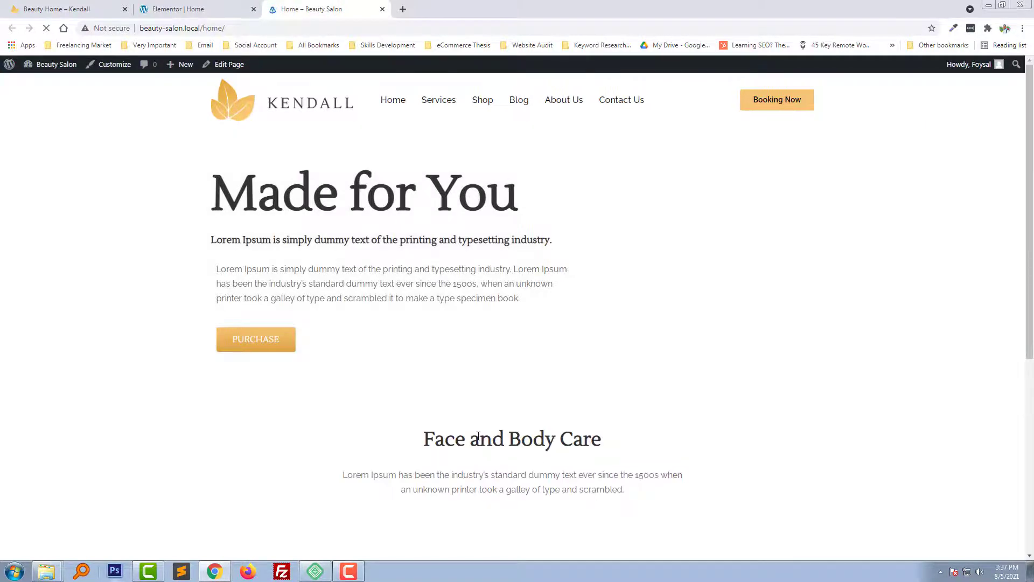
Review the Face Peeling, Hydration and Tanned Skin boxes live, then scroll to the Kendall Winter Skincare Tips section
scroll(479, 437, "down", 6)
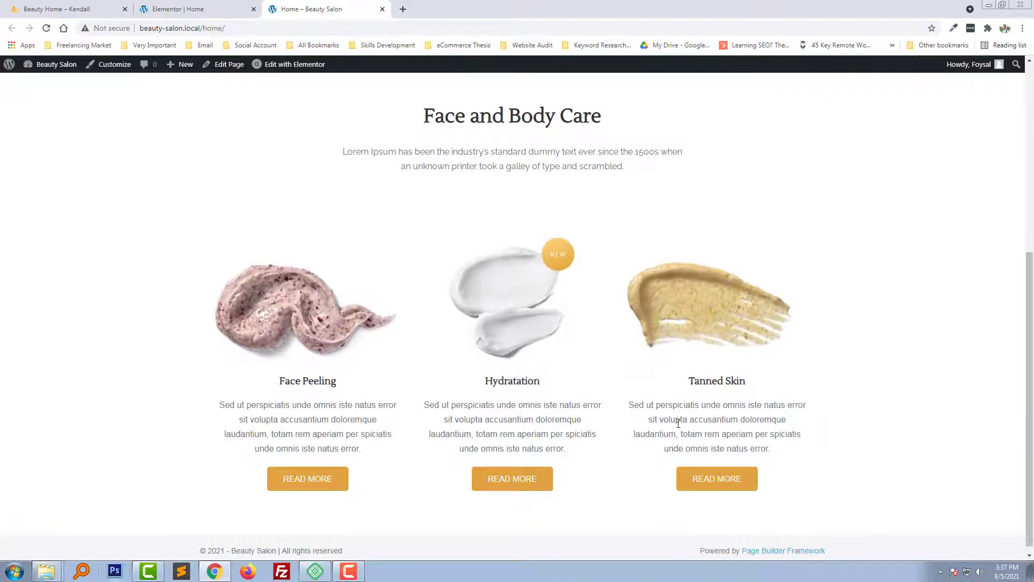
scroll(227, 366, "up", 5)
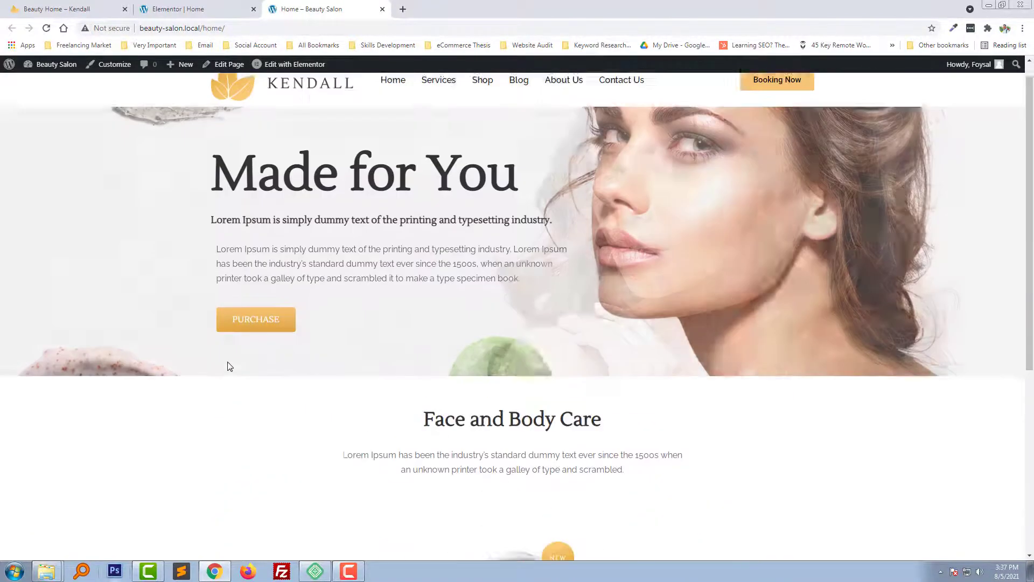
left_click(174, 9)
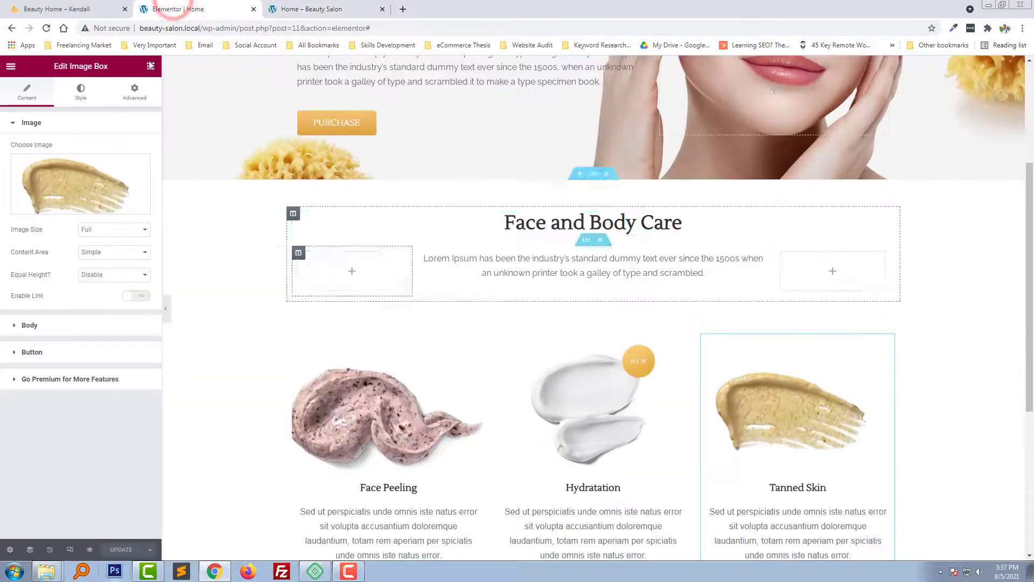
left_click(67, 8)
scroll(456, 386, "down", 5)
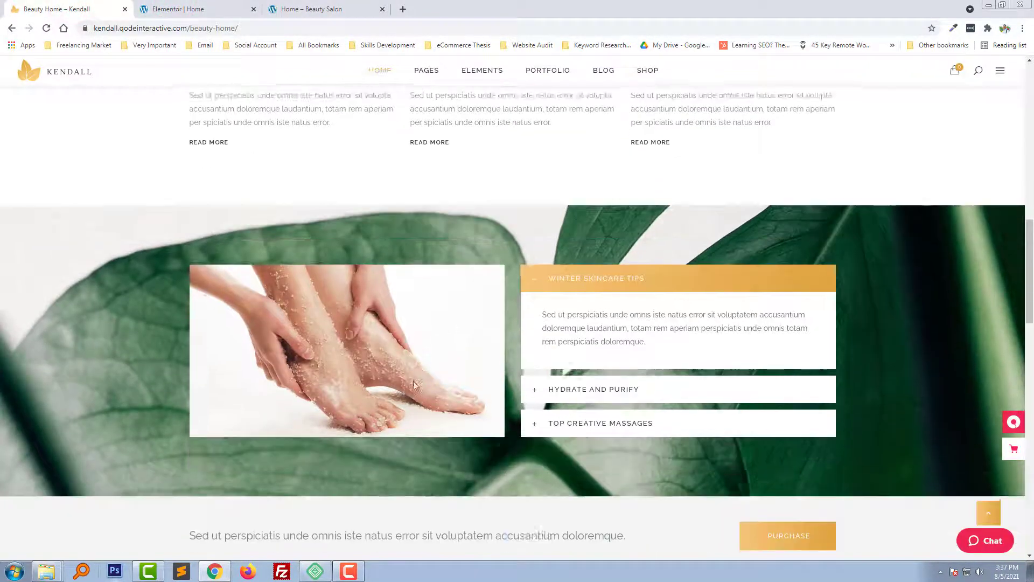